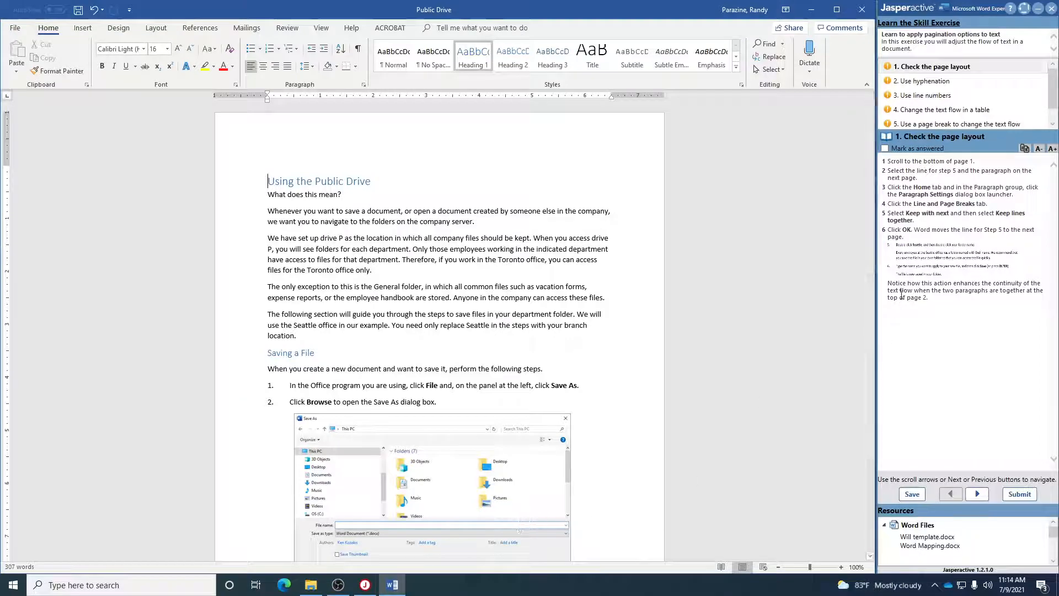
- Apply Keep with next and Keep lines together to the step 5 line at the end of page 1
{"action": "scroll", "coordinate": [589, 298], "scroll_direction": "down", "scroll_amount": 8}
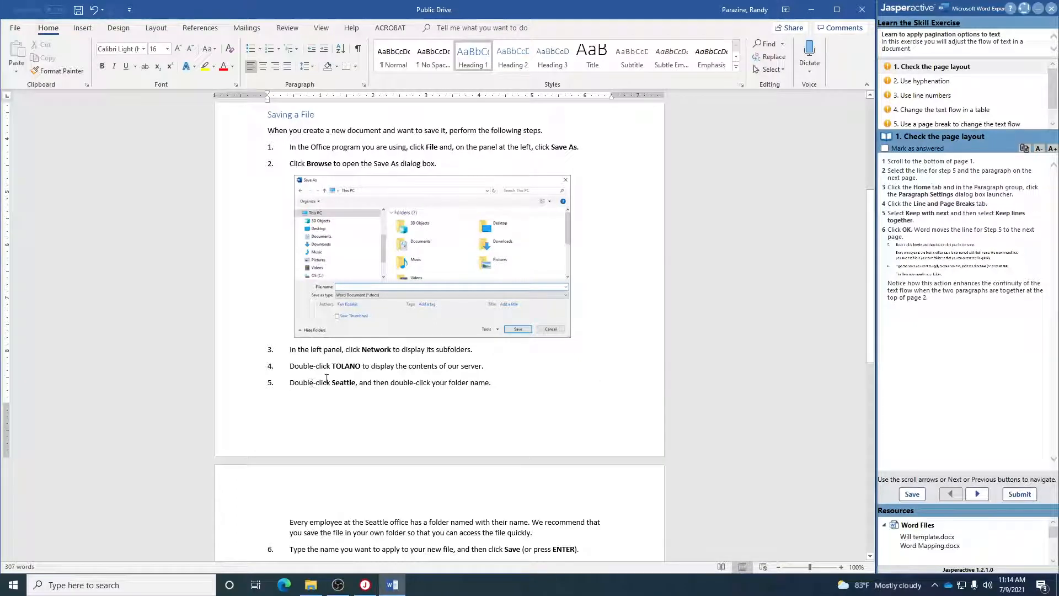
{"action": "scroll", "coordinate": [325, 399], "scroll_direction": "down", "scroll_amount": 1}
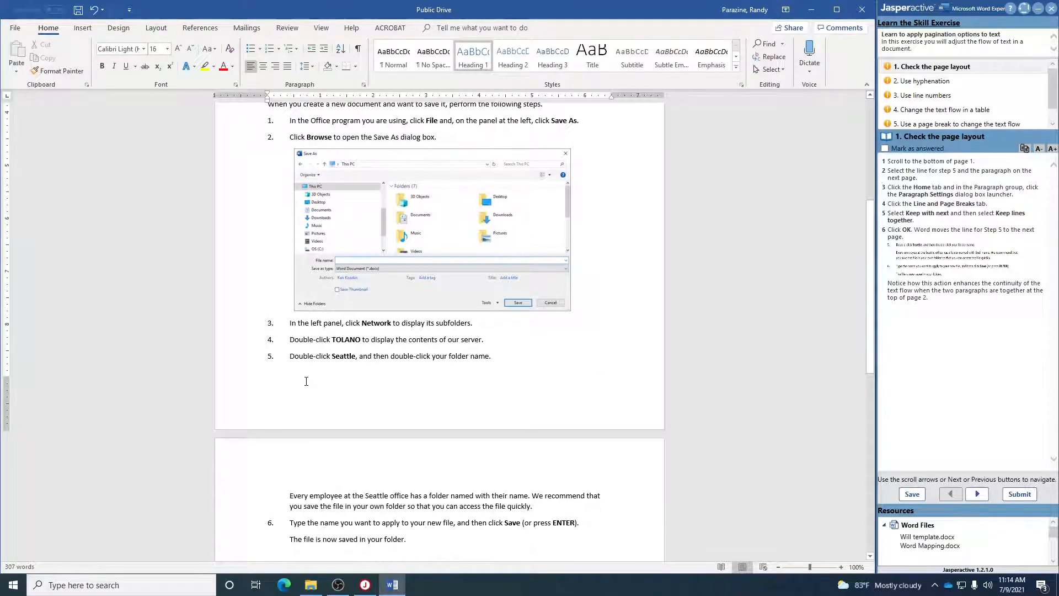
{"action": "left_click", "coordinate": [287, 355]}
{"action": "left_click_drag", "start_coordinate": [309, 355], "coordinate": [355, 356]}
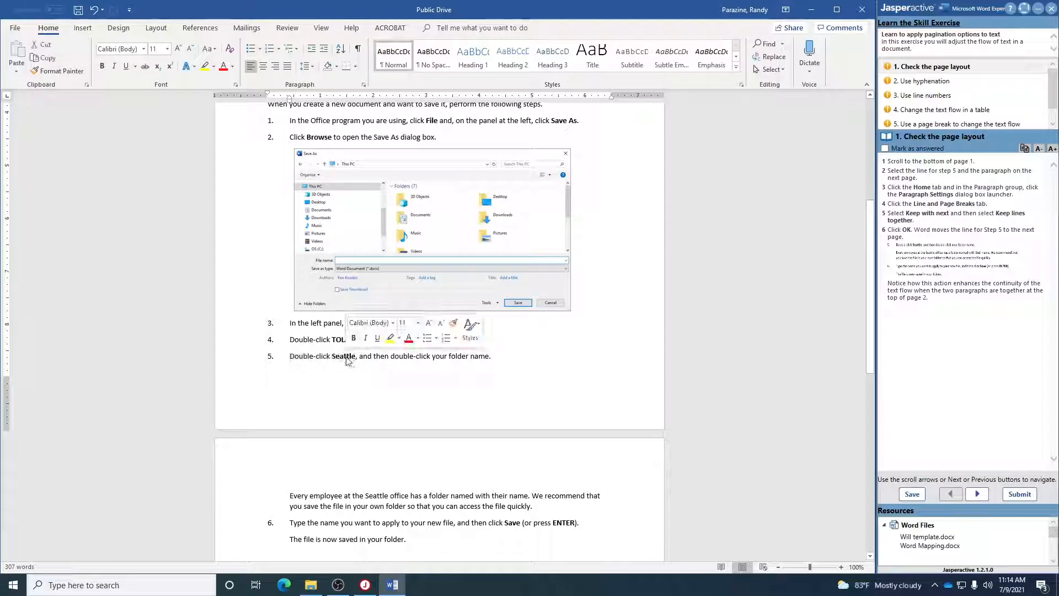
{"action": "left_click", "coordinate": [347, 356]}
{"action": "left_click", "coordinate": [326, 355]}
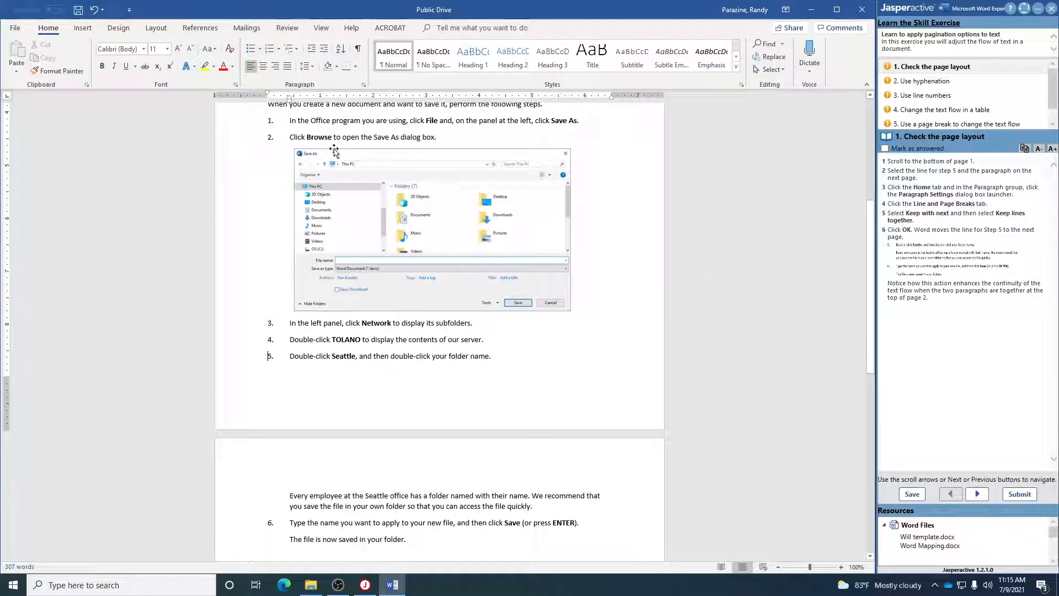
{"action": "left_click", "coordinate": [364, 86]}
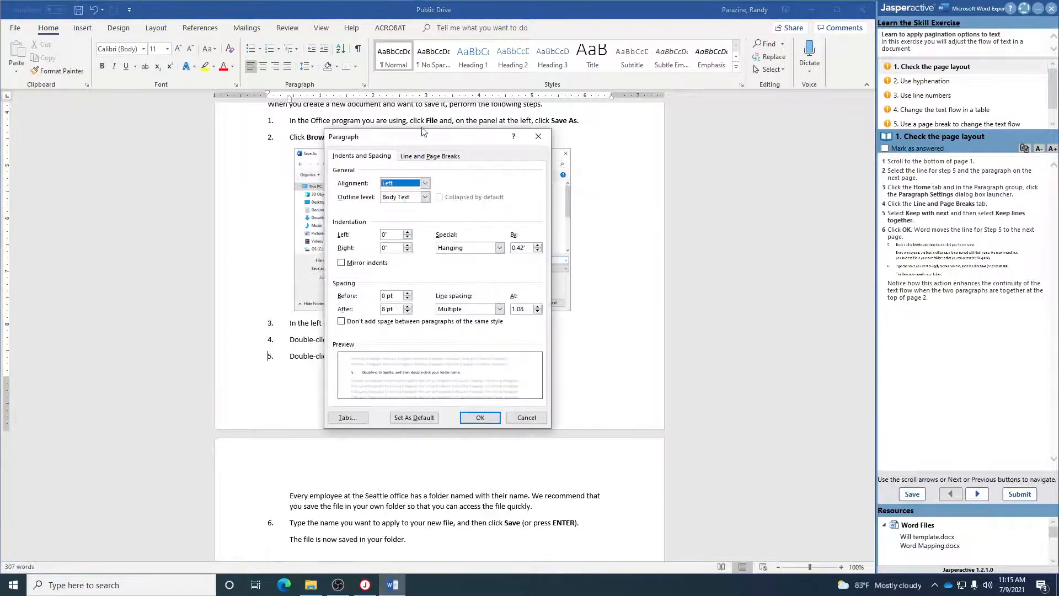
{"action": "left_click_drag", "start_coordinate": [422, 135], "coordinate": [678, 160]}
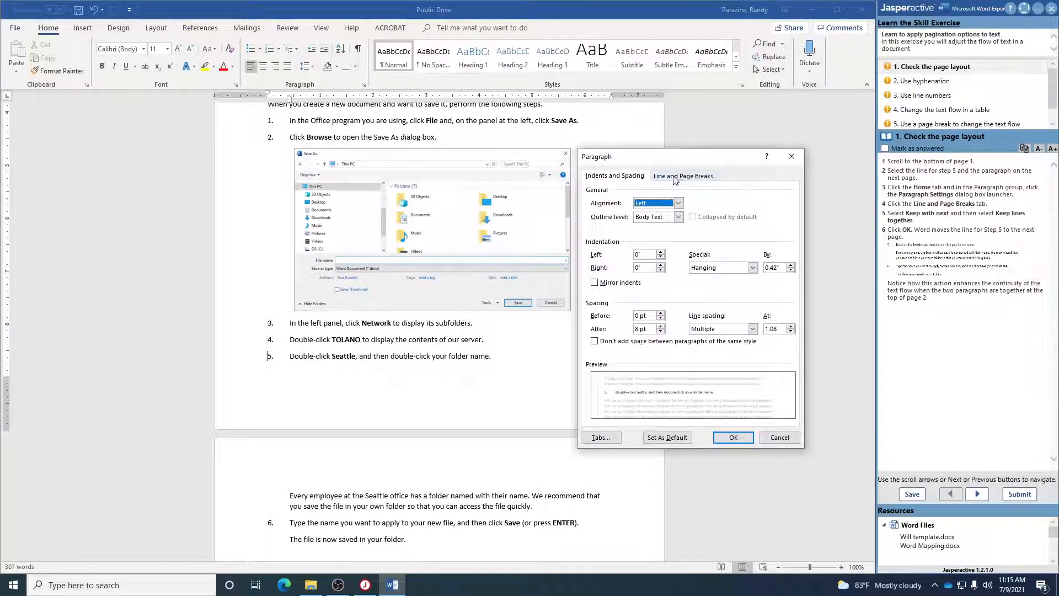
{"action": "left_click", "coordinate": [674, 179]}
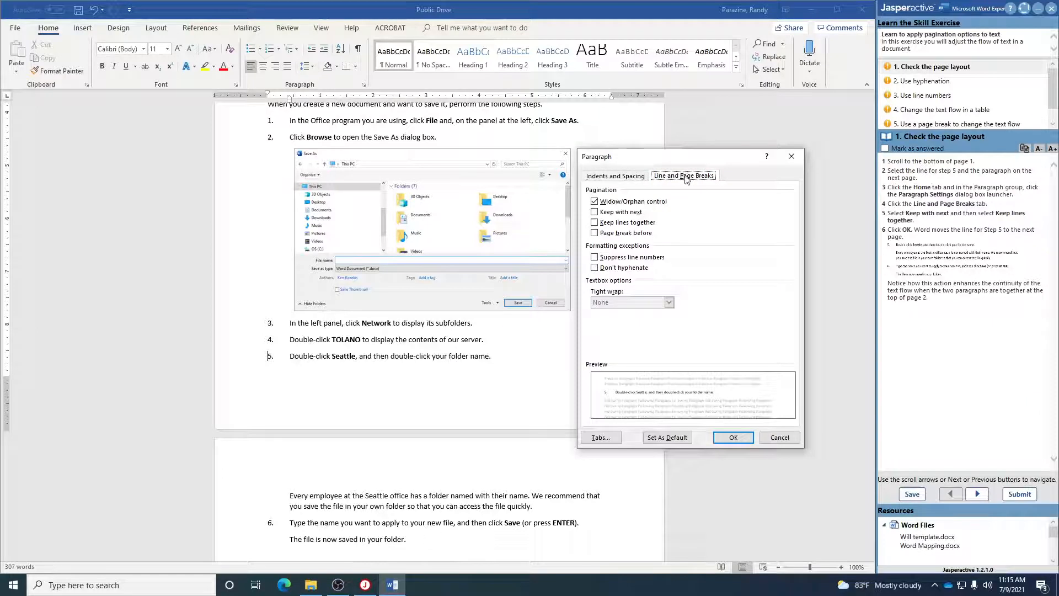
{"action": "left_click", "coordinate": [596, 214]}
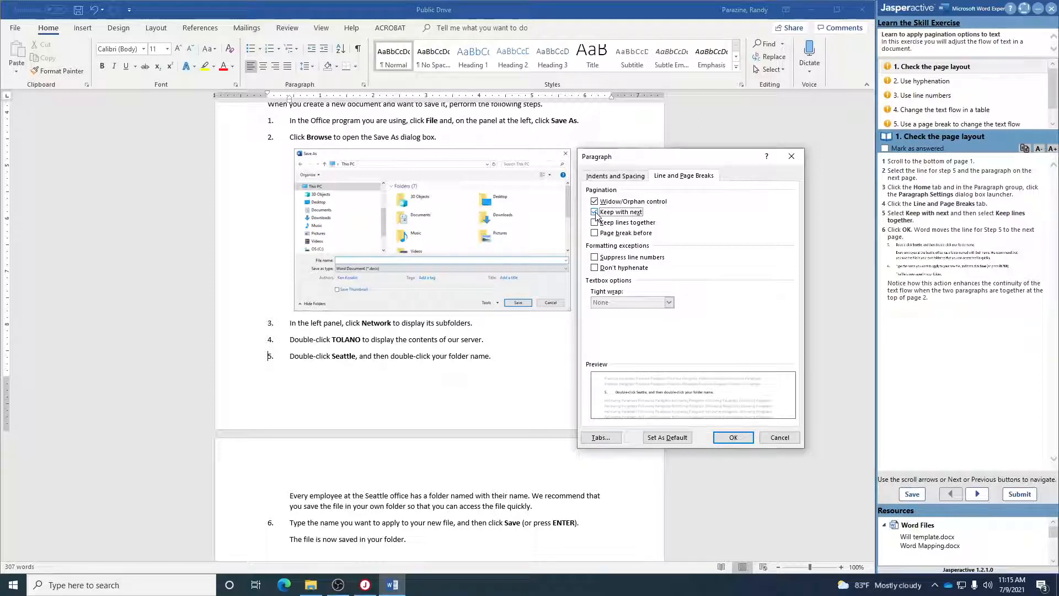
{"action": "left_click", "coordinate": [595, 224]}
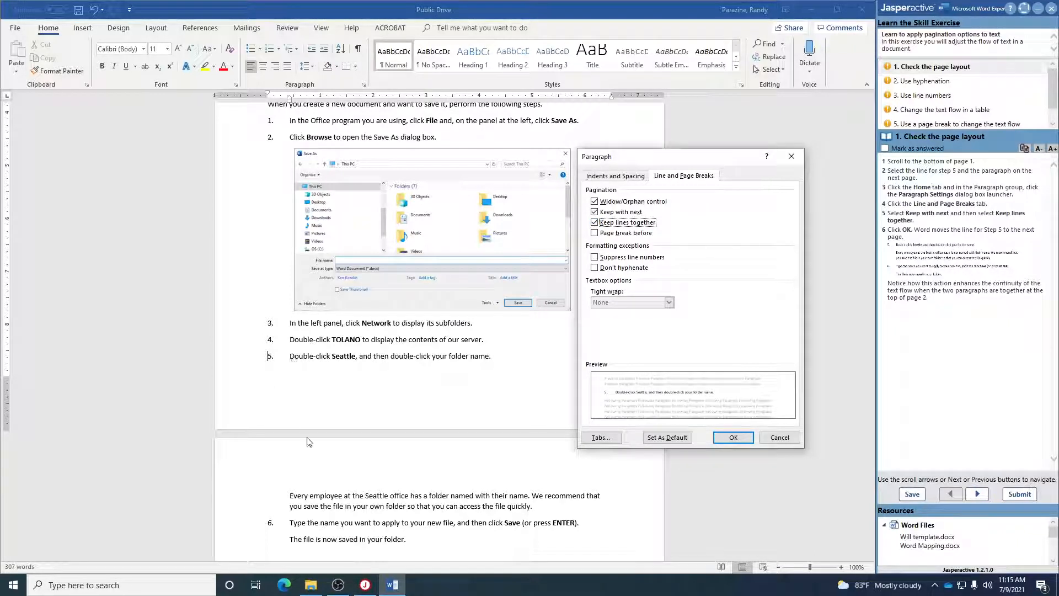
{"action": "left_click", "coordinate": [725, 441]}
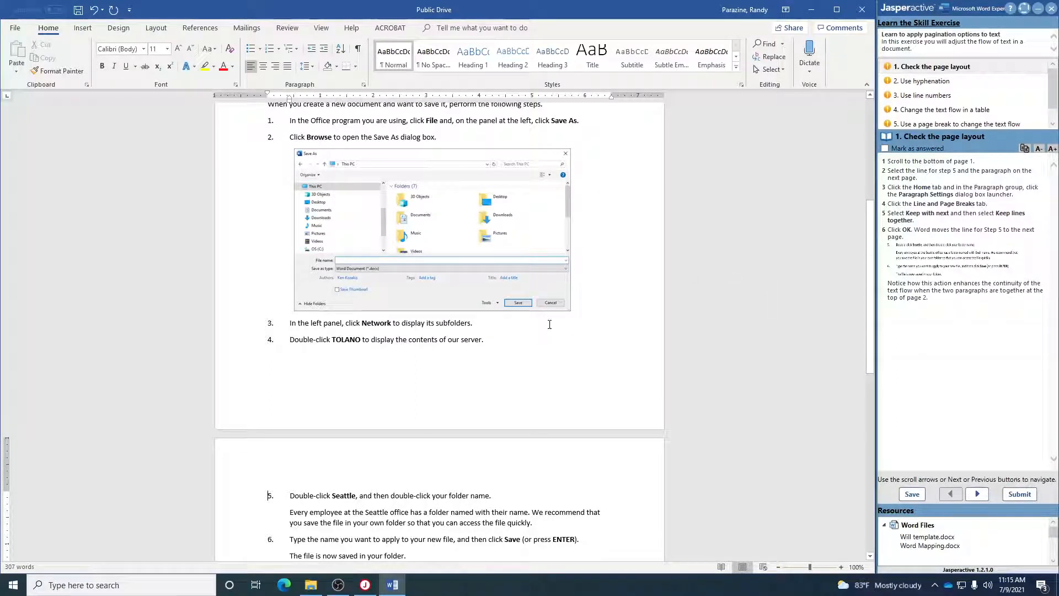
- Mark the "Check the page layout" exercise task as answered
{"action": "scroll", "coordinate": [551, 325], "scroll_direction": "down", "scroll_amount": 3}
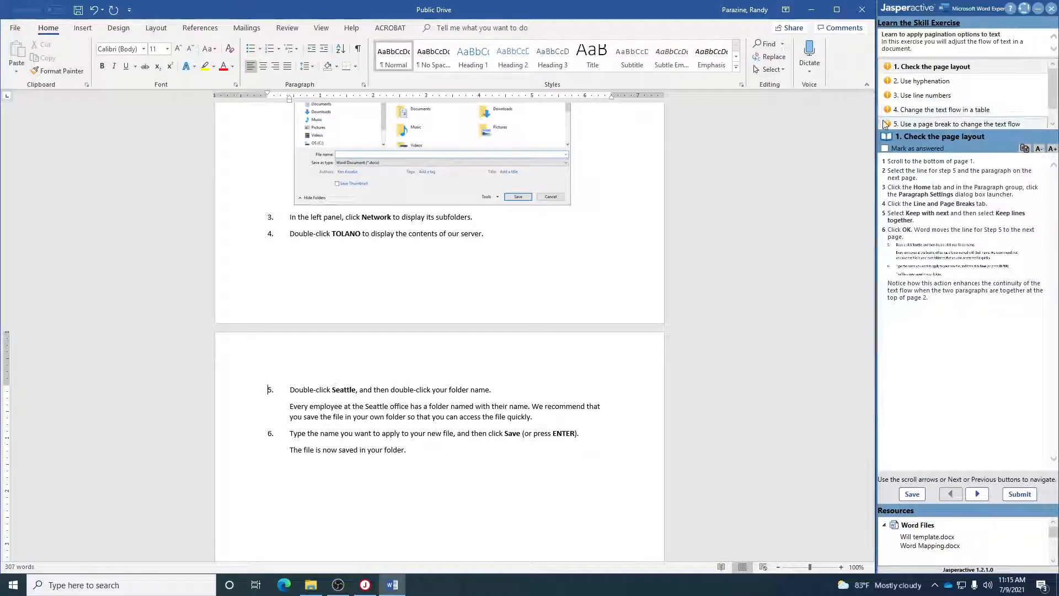
{"action": "left_click", "coordinate": [885, 149]}
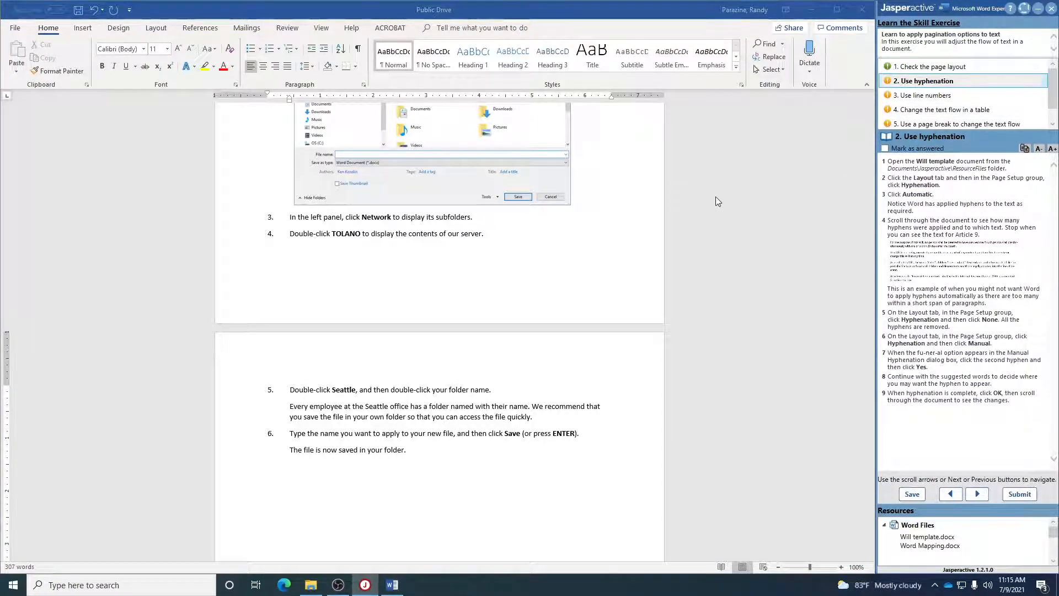
{"action": "scroll", "coordinate": [698, 196], "scroll_direction": "up", "scroll_amount": 10}
{"action": "scroll", "coordinate": [678, 197], "scroll_direction": "up", "scroll_amount": 1}
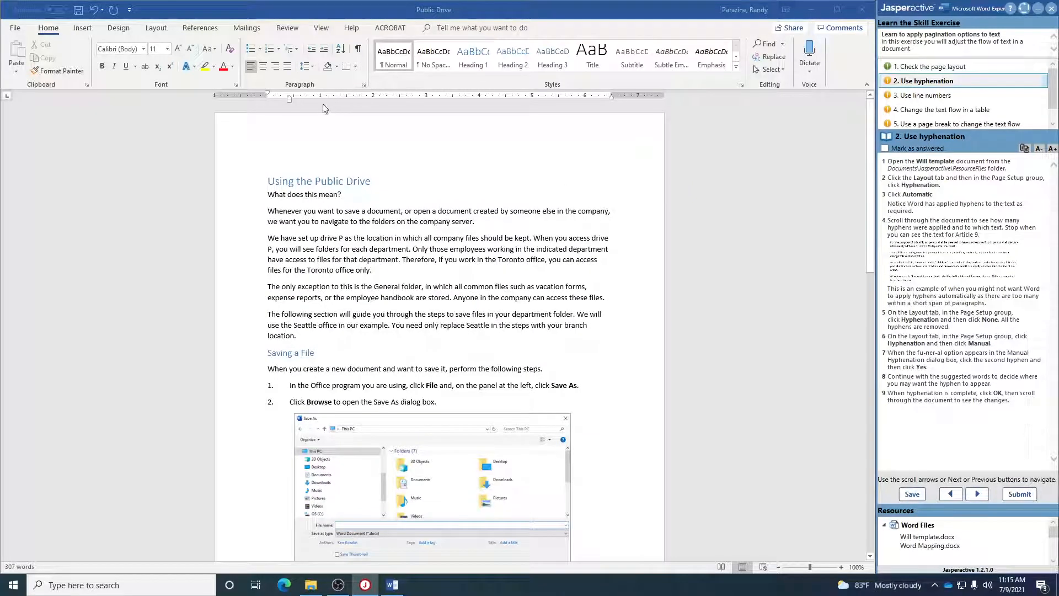
- Open the Will template document from the Jasperactive ResourceFiles folder
{"action": "left_click", "coordinate": [14, 28]}
{"action": "left_click", "coordinate": [35, 98]}
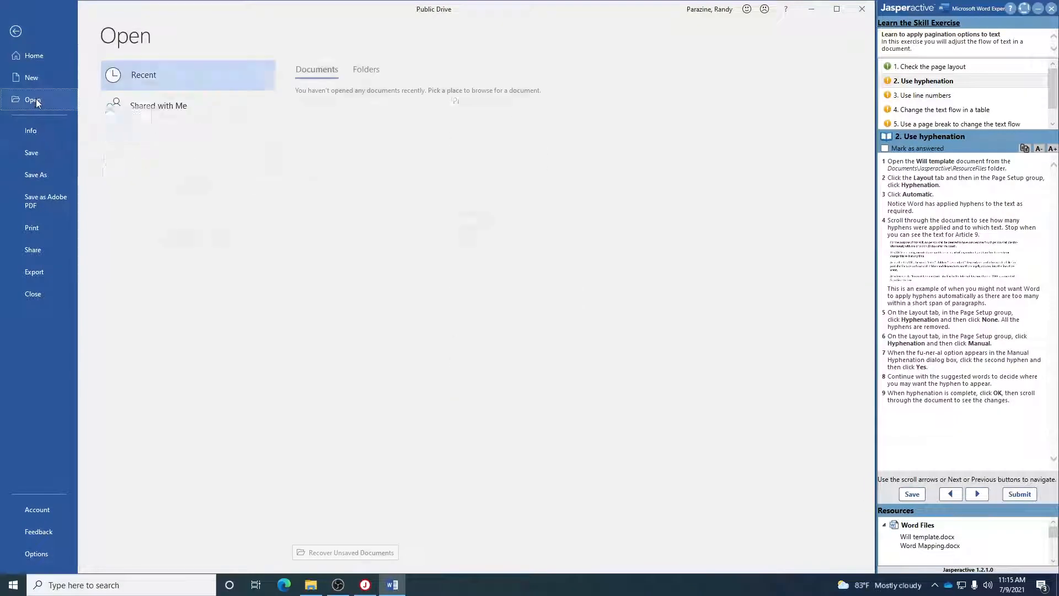
{"action": "left_click", "coordinate": [132, 140]}
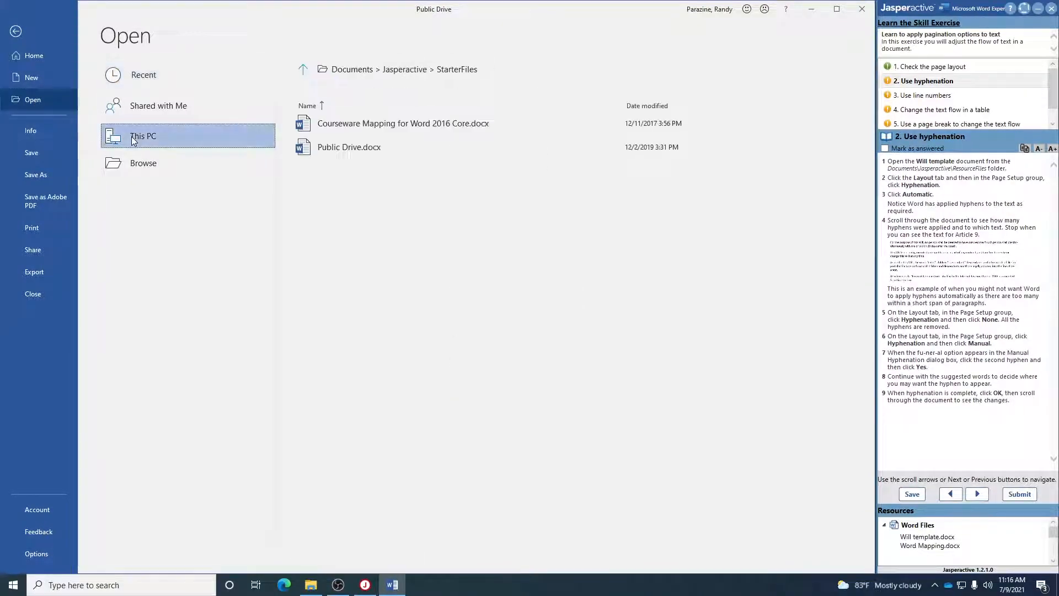
{"action": "left_click", "coordinate": [155, 139]}
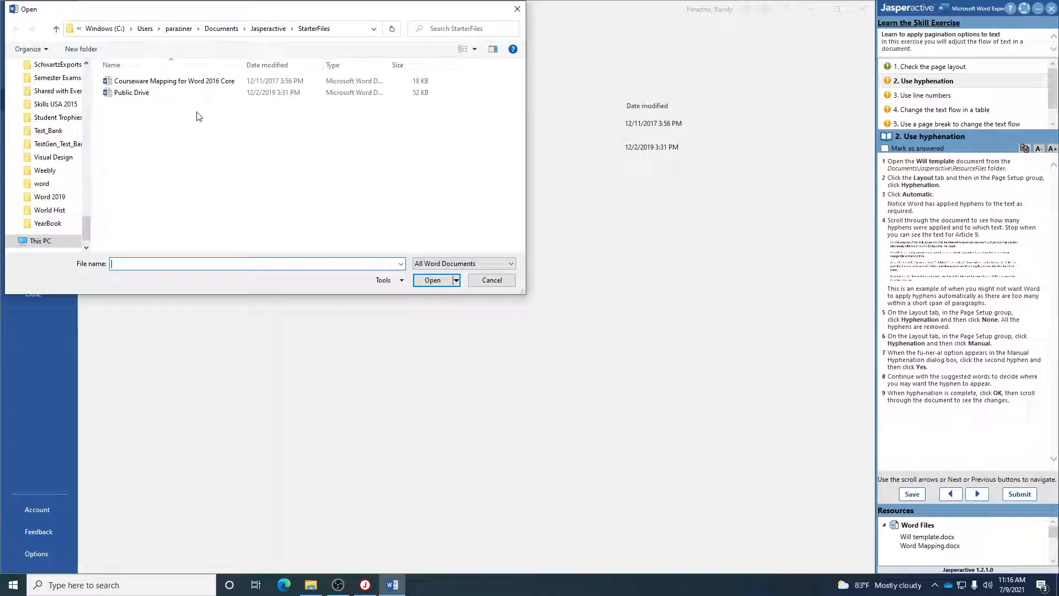
{"action": "left_click", "coordinate": [56, 28]}
{"action": "left_click", "coordinate": [131, 97]}
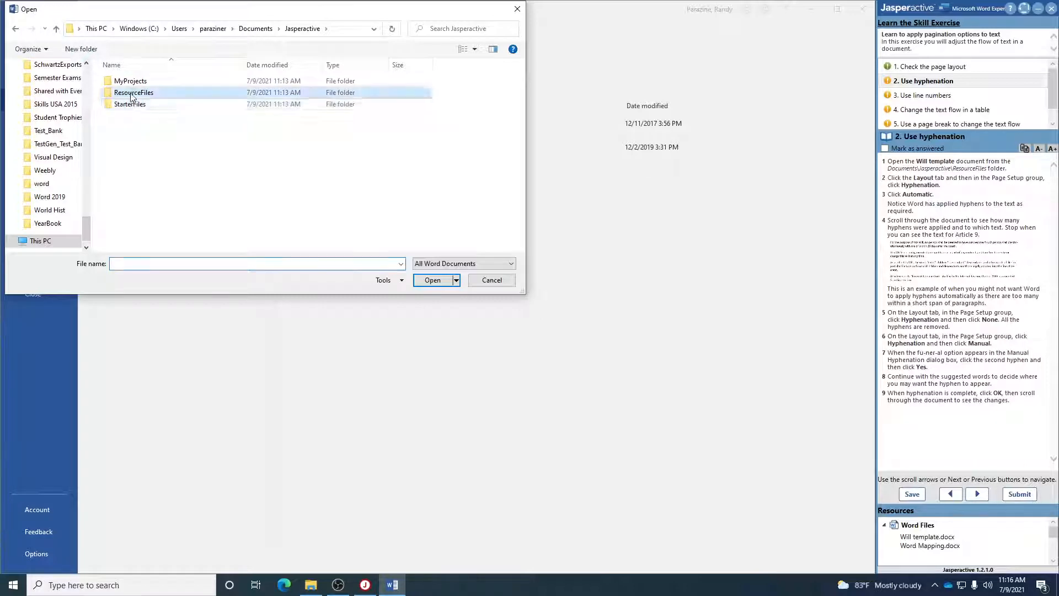
{"action": "double_click", "coordinate": [131, 96]}
{"action": "left_click", "coordinate": [135, 84]}
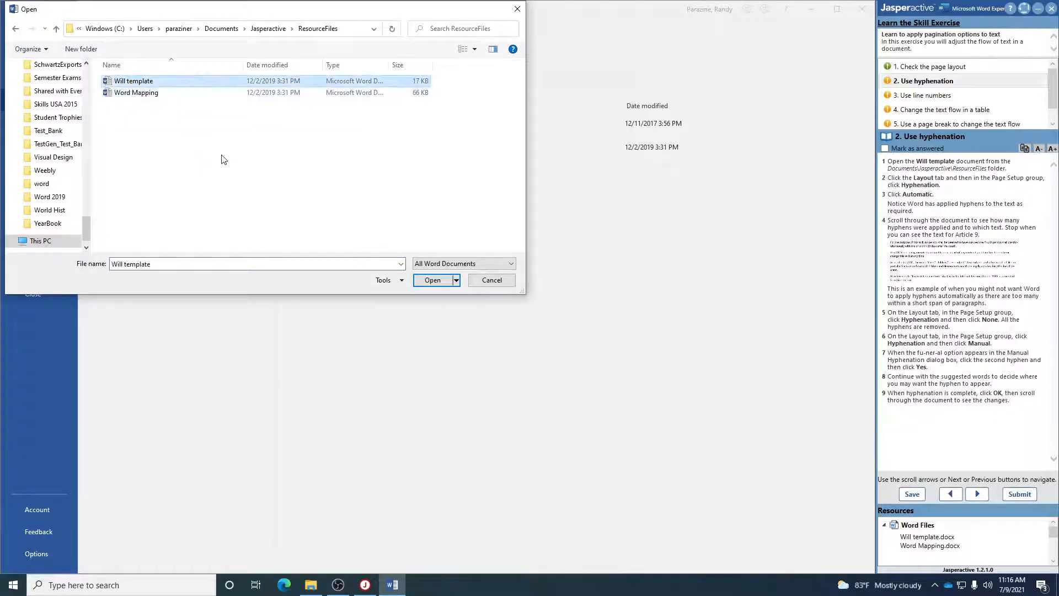
{"action": "left_click", "coordinate": [433, 280]}
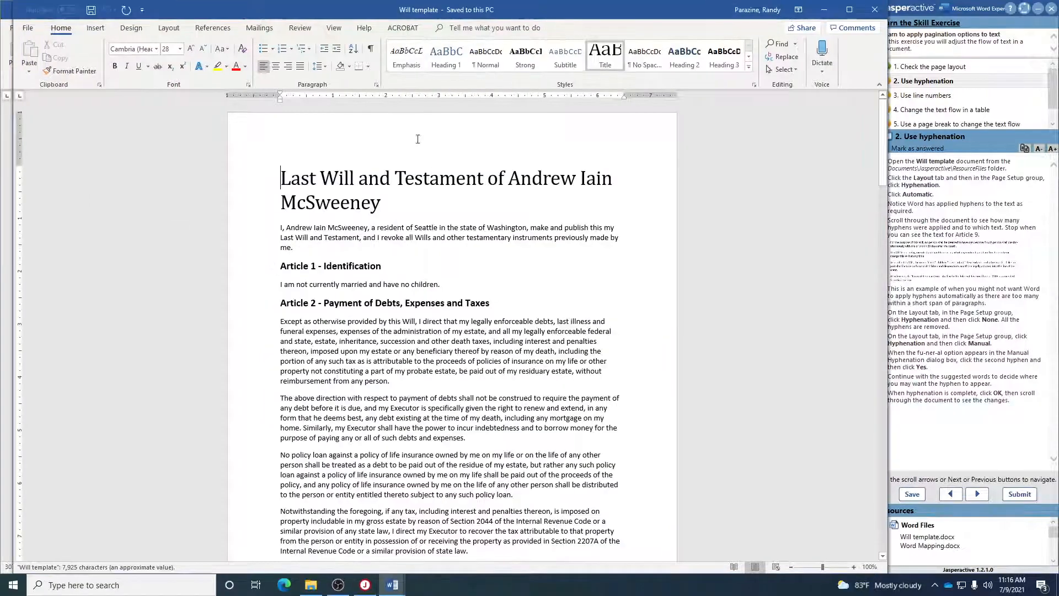
- Reposition the Will template window so it sits beside the exercise instructions without covering them
{"action": "left_click", "coordinate": [849, 10]}
{"action": "left_click", "coordinate": [1008, 7]}
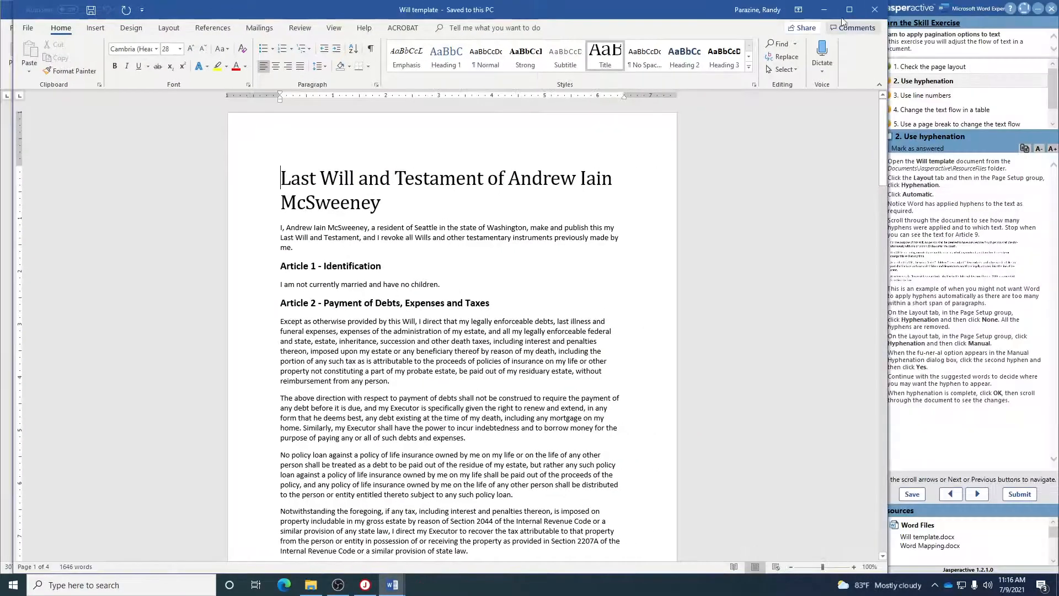
{"action": "left_click_drag", "start_coordinate": [691, 11], "coordinate": [678, 12]}
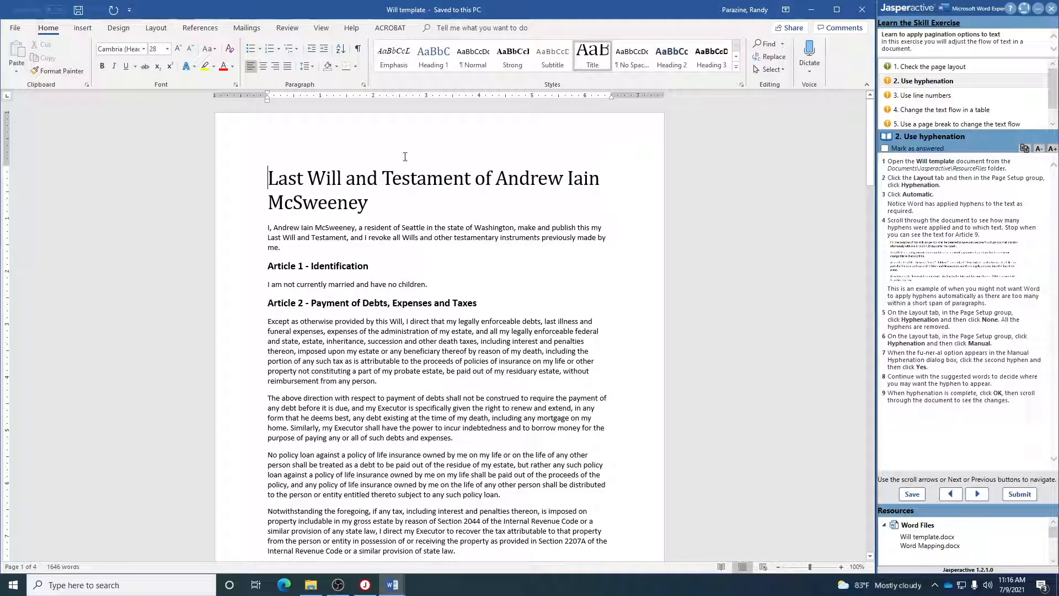
- Apply automatic hyphenation to the Will template document
{"action": "left_click", "coordinate": [157, 28]}
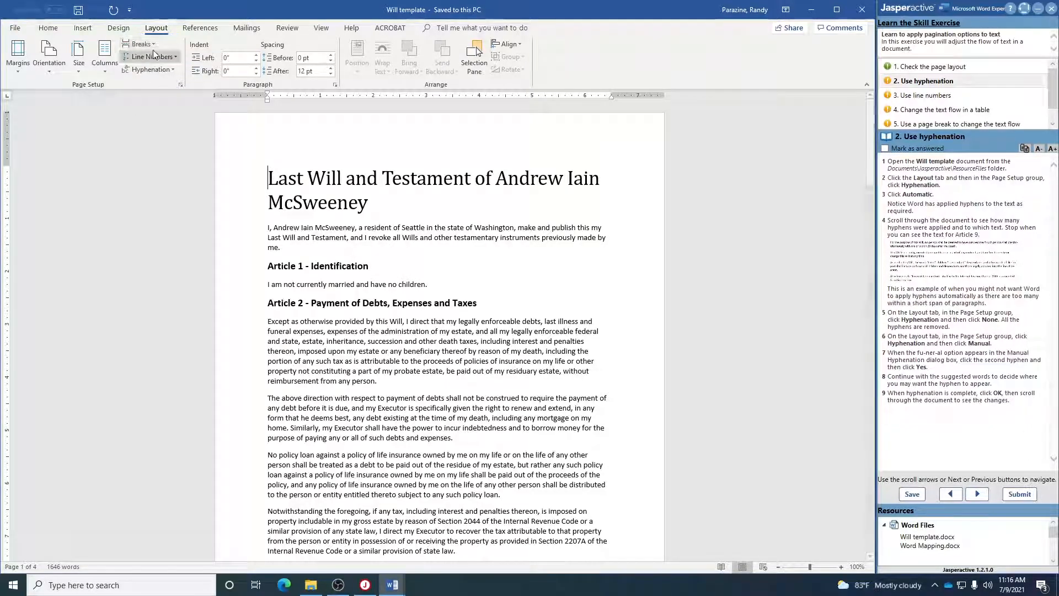
{"action": "left_click", "coordinate": [147, 72]}
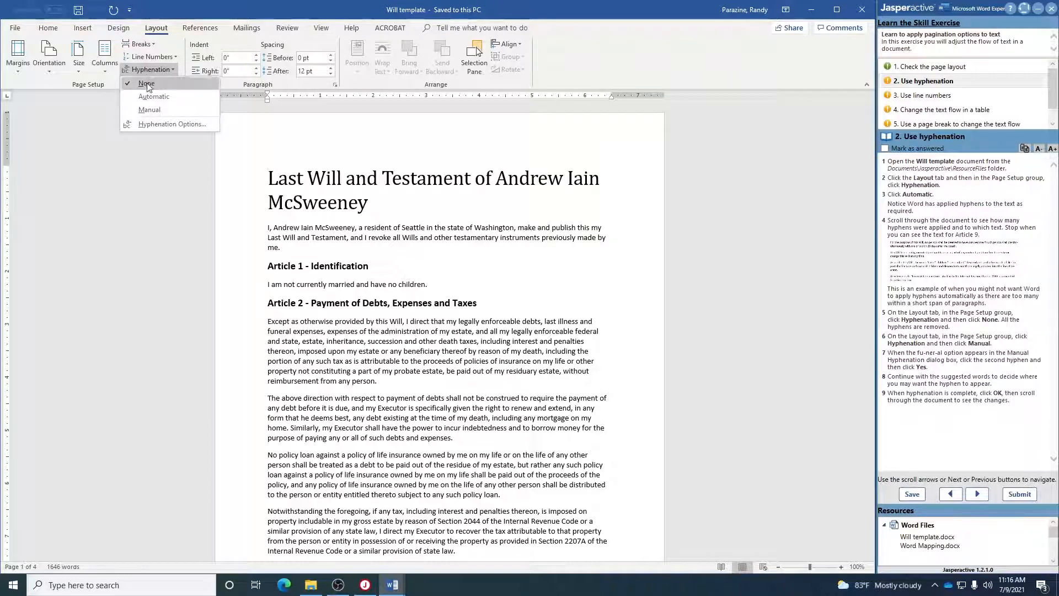
{"action": "left_click", "coordinate": [148, 96]}
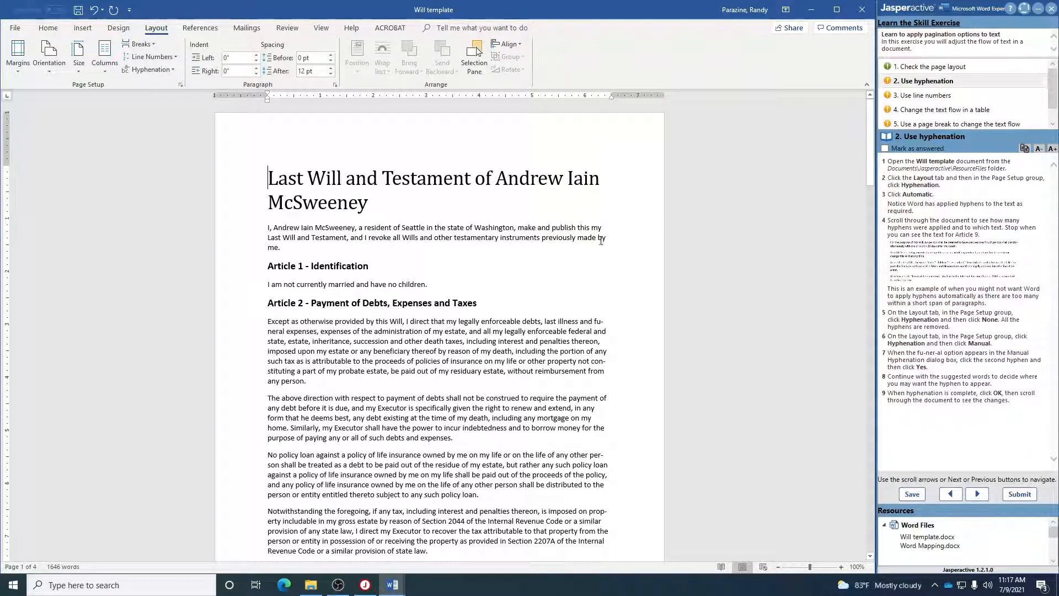
- Review the hyphens applied throughout the will, up to the text of Article 9
{"action": "scroll", "coordinate": [562, 230], "scroll_direction": "down", "scroll_amount": 3}
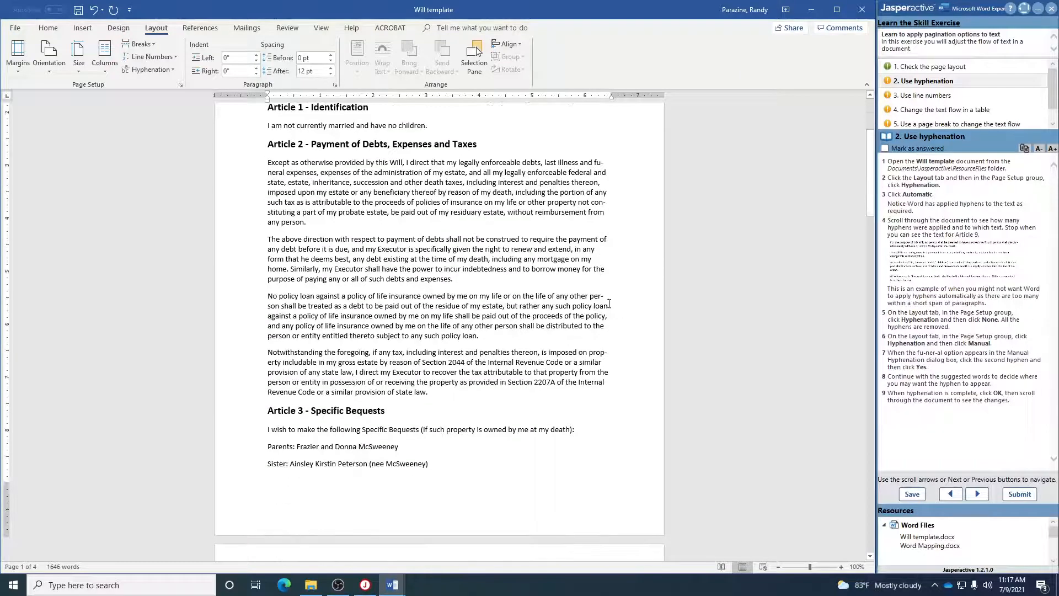
{"action": "scroll", "coordinate": [595, 290], "scroll_direction": "down", "scroll_amount": 1}
{"action": "scroll", "coordinate": [606, 338], "scroll_direction": "down", "scroll_amount": 4}
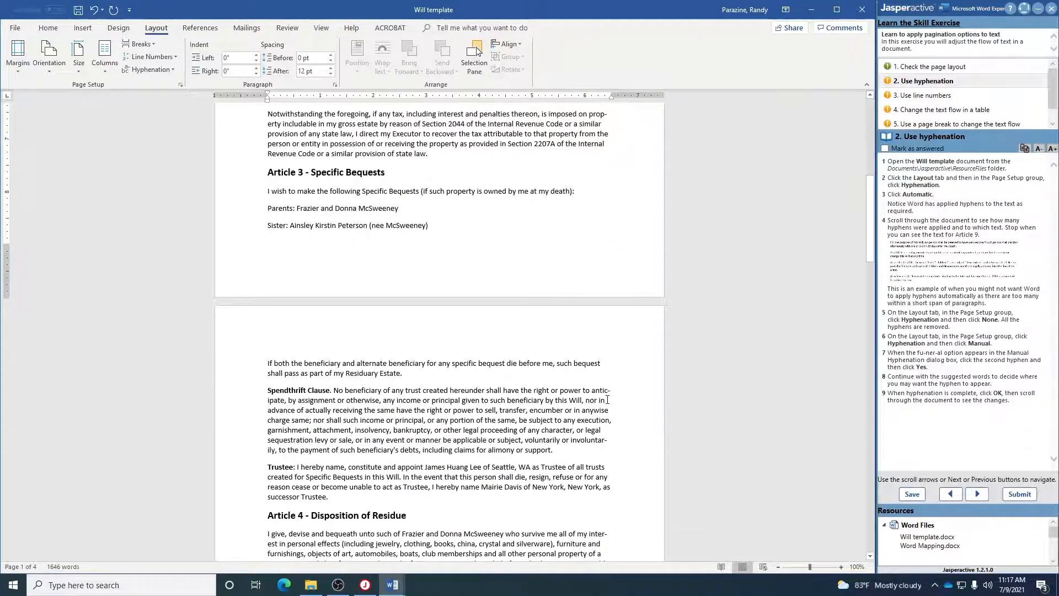
{"action": "scroll", "coordinate": [619, 432], "scroll_direction": "down", "scroll_amount": 5}
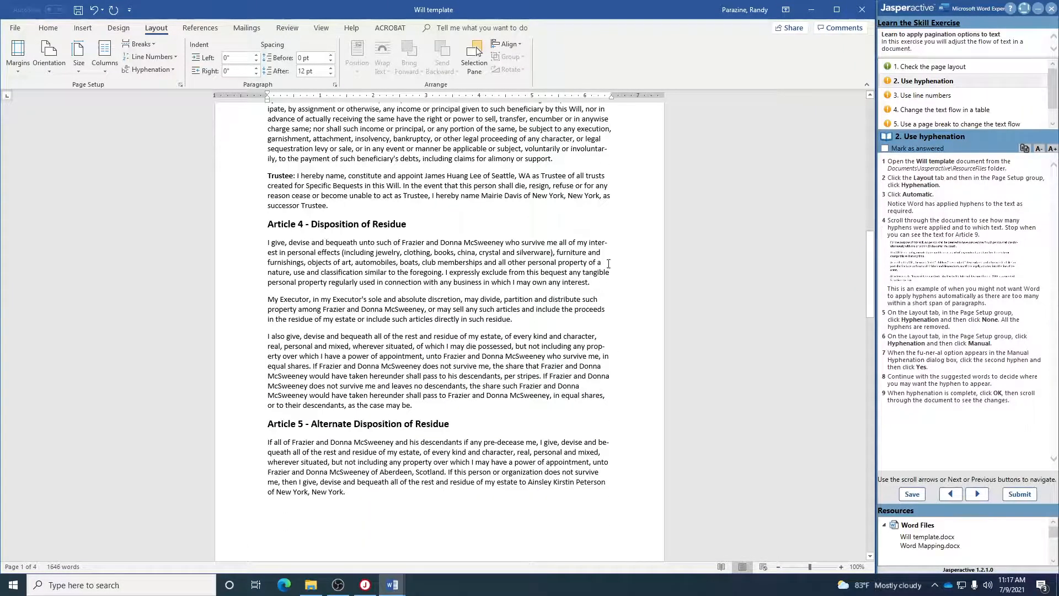
{"action": "scroll", "coordinate": [605, 358], "scroll_direction": "down", "scroll_amount": 3}
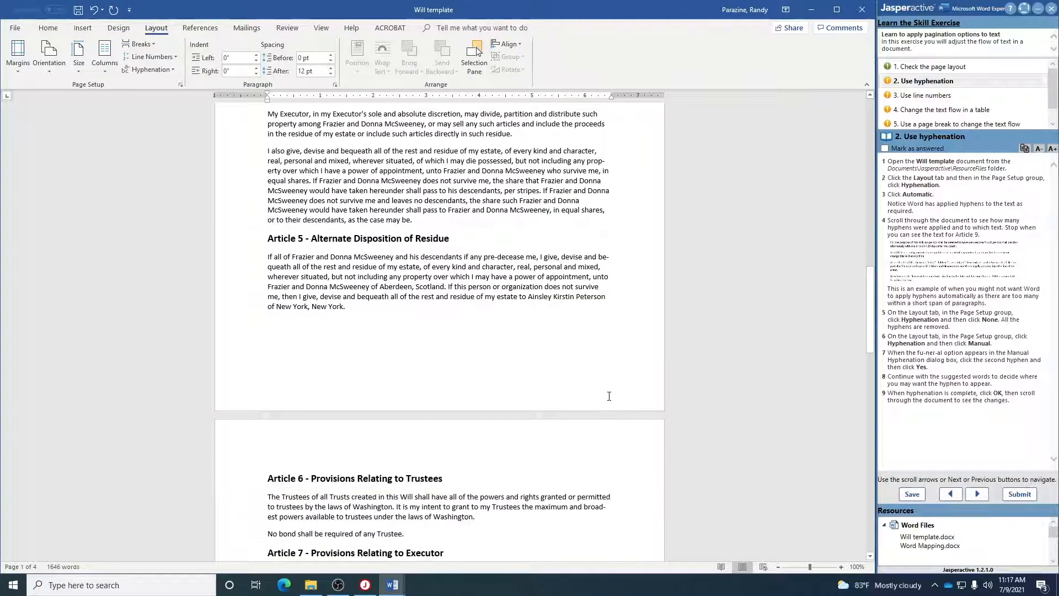
{"action": "scroll", "coordinate": [610, 396], "scroll_direction": "down", "scroll_amount": 4}
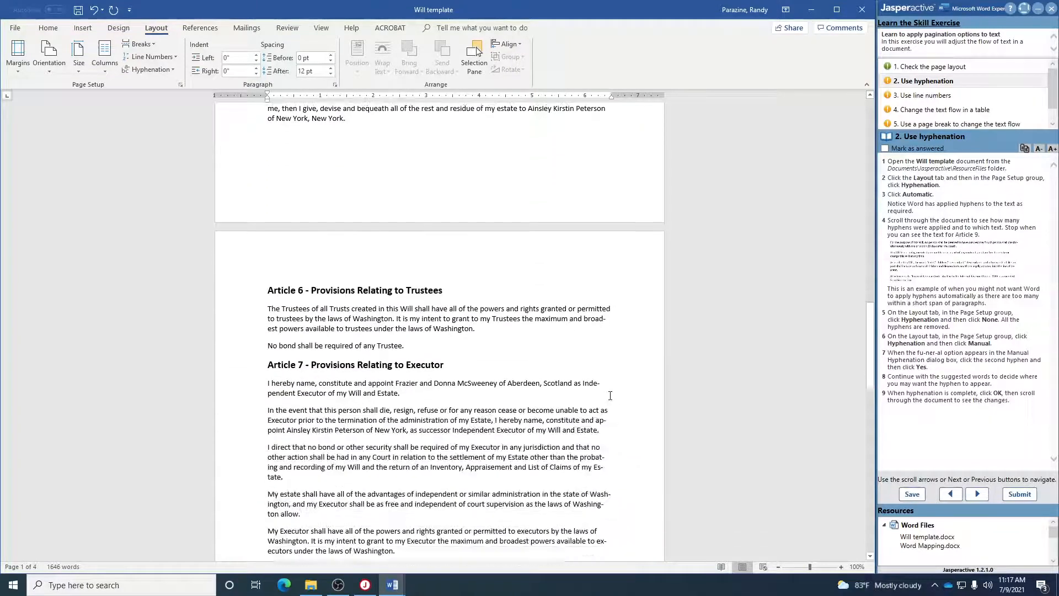
{"action": "scroll", "coordinate": [610, 395], "scroll_direction": "down", "scroll_amount": 7}
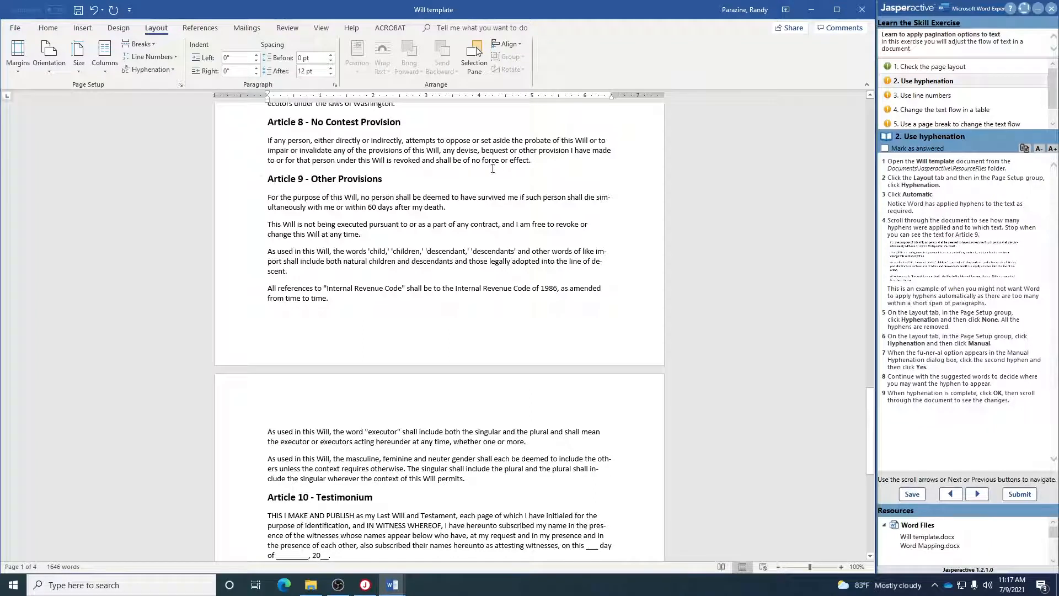
- Set the document's hyphenation to None
{"action": "left_click", "coordinate": [174, 72]}
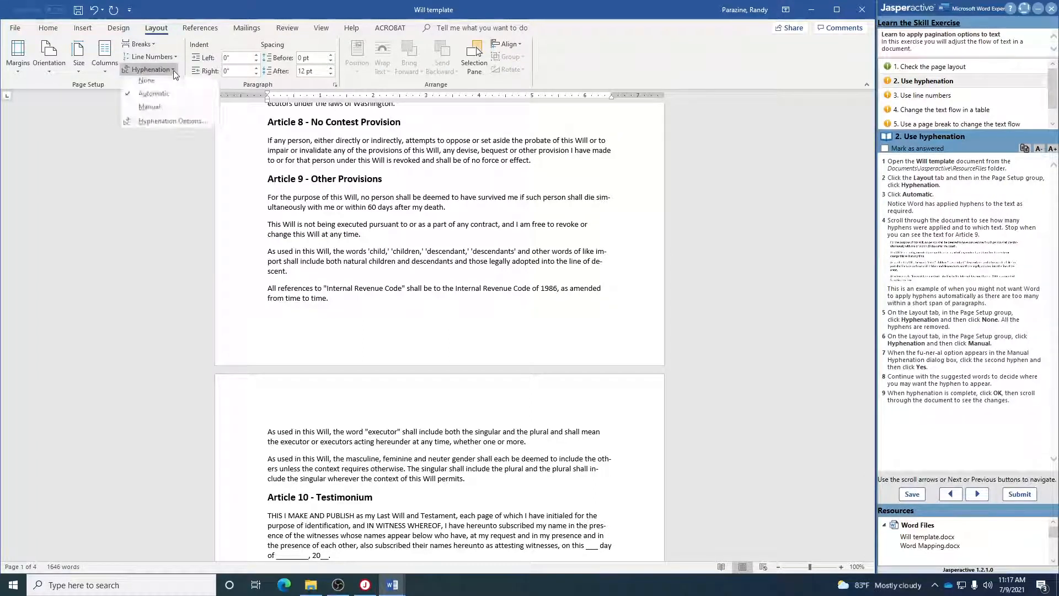
{"action": "left_click", "coordinate": [160, 86]}
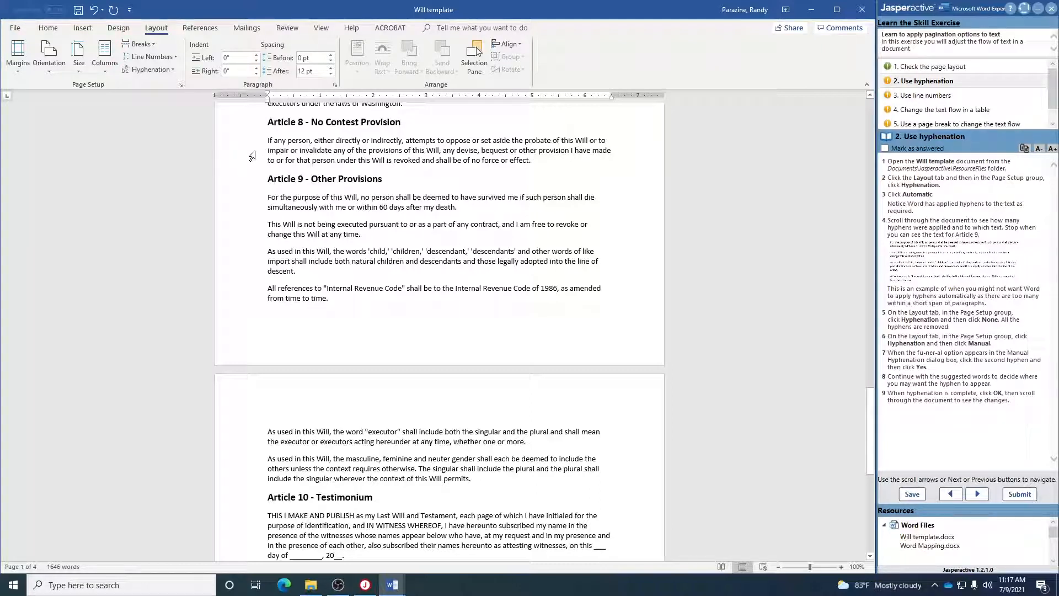
- Start manual hyphenation and accept the breaks for funeral, portion and reimbursement in Article 2, breaking property at its second hyphen as proper-ty
{"action": "left_click", "coordinate": [175, 69]}
{"action": "left_click", "coordinate": [163, 111]}
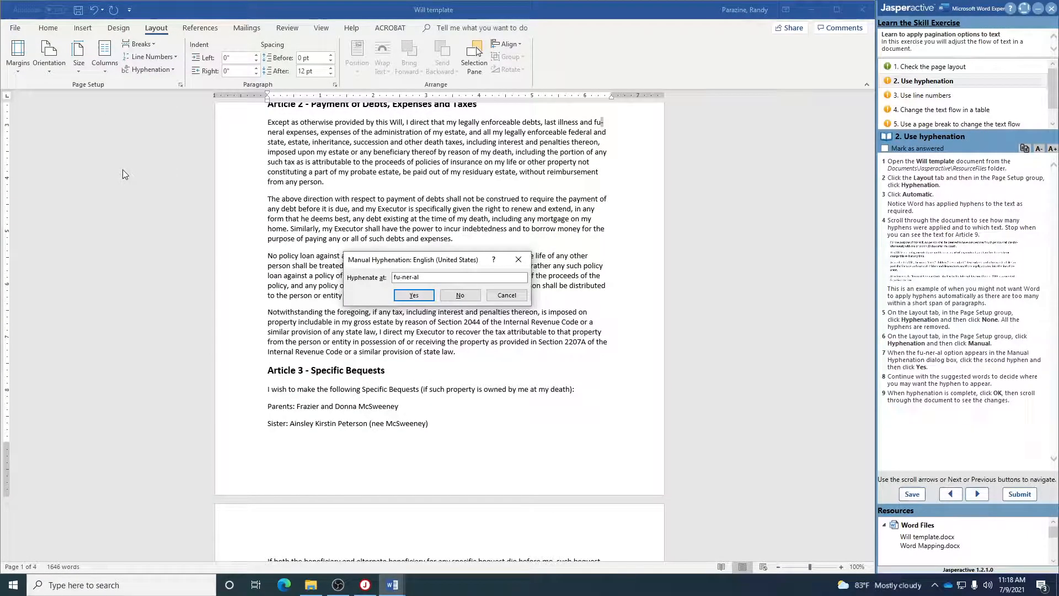
{"action": "left_click", "coordinate": [415, 297]}
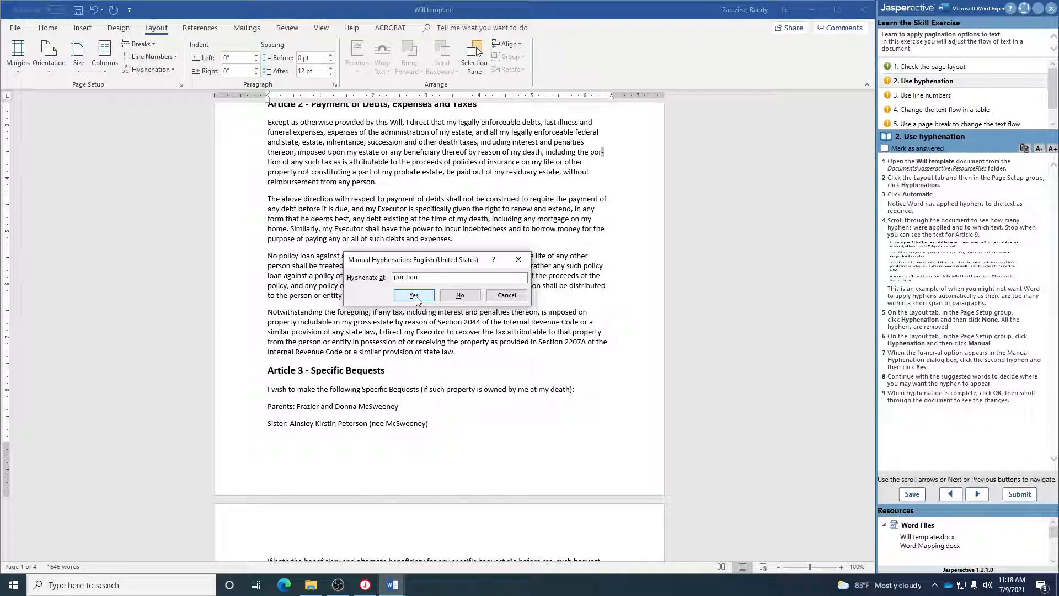
{"action": "left_click", "coordinate": [415, 296]}
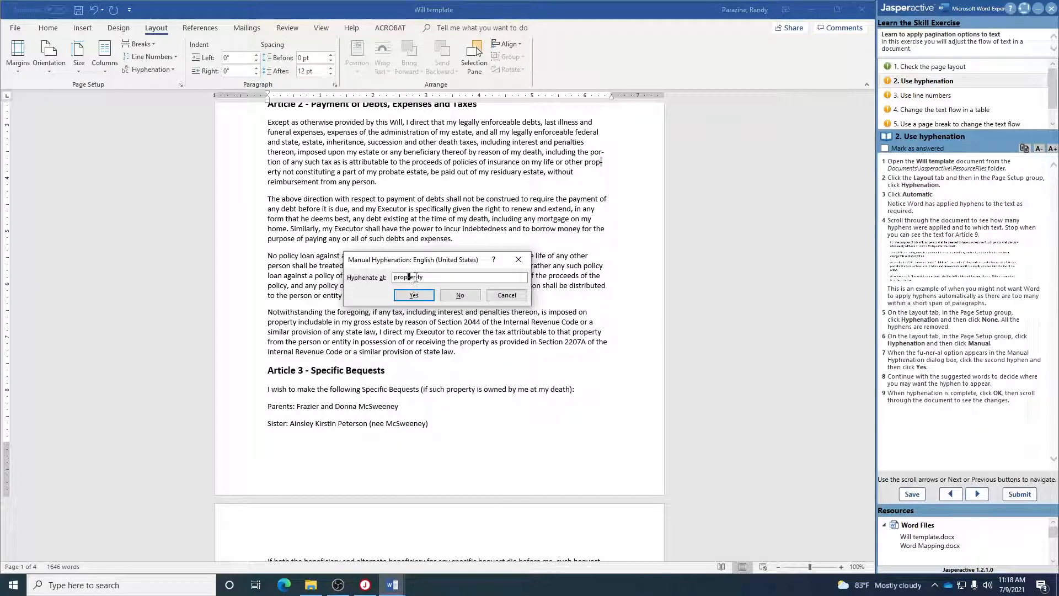
{"action": "left_click", "coordinate": [417, 276]}
{"action": "left_click", "coordinate": [429, 296]}
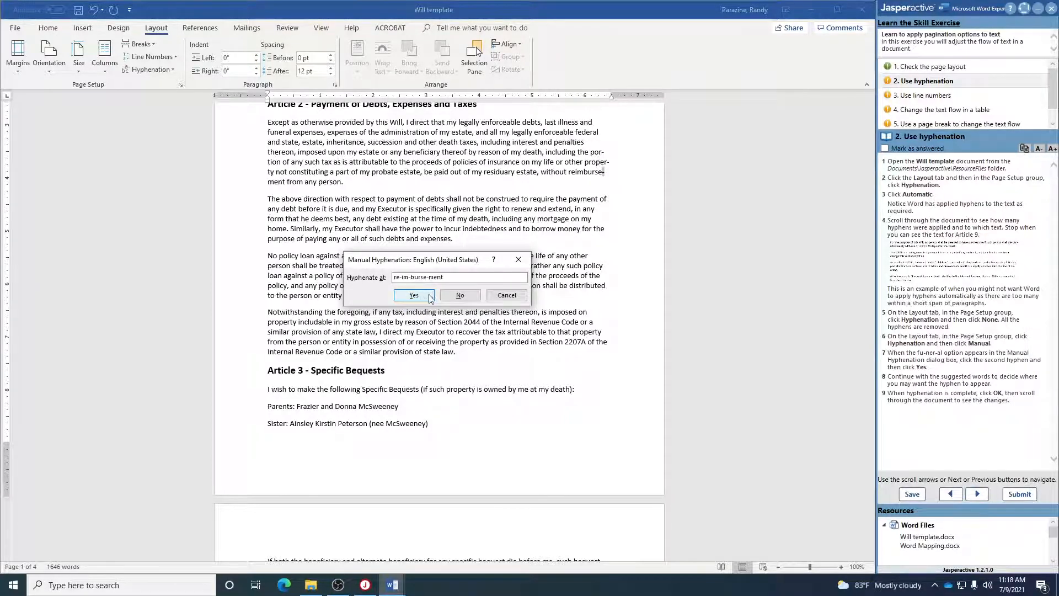
{"action": "left_click", "coordinate": [429, 296]}
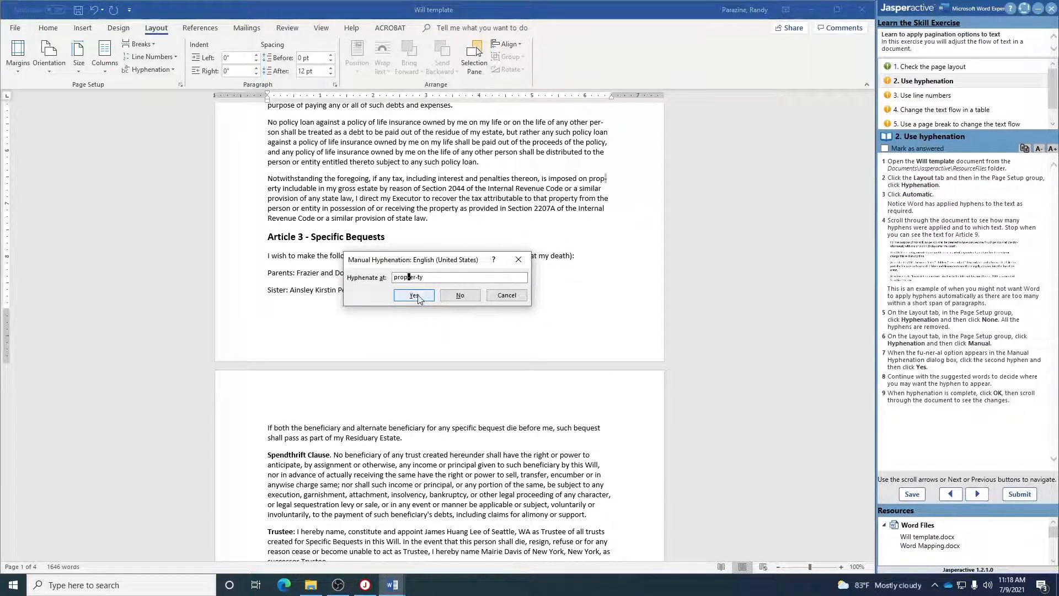
- Choose the second hyphen of property in the last paragraph of Article 2, and decline hyphenating similar
{"action": "left_click", "coordinate": [418, 276]}
{"action": "left_click", "coordinate": [416, 296]}
{"action": "left_click", "coordinate": [415, 296]}
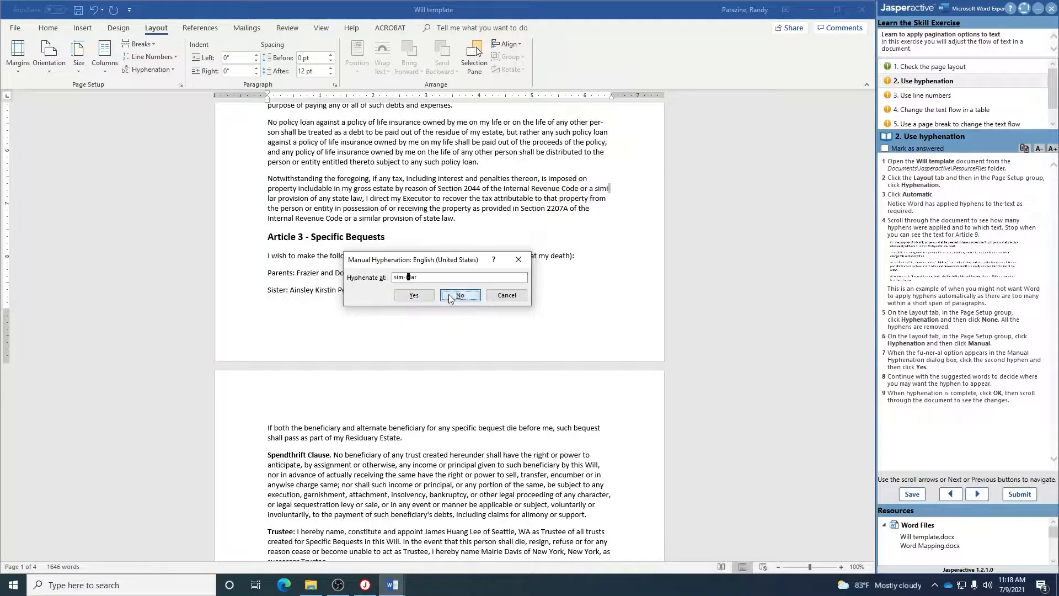
{"action": "left_click", "coordinate": [417, 296]}
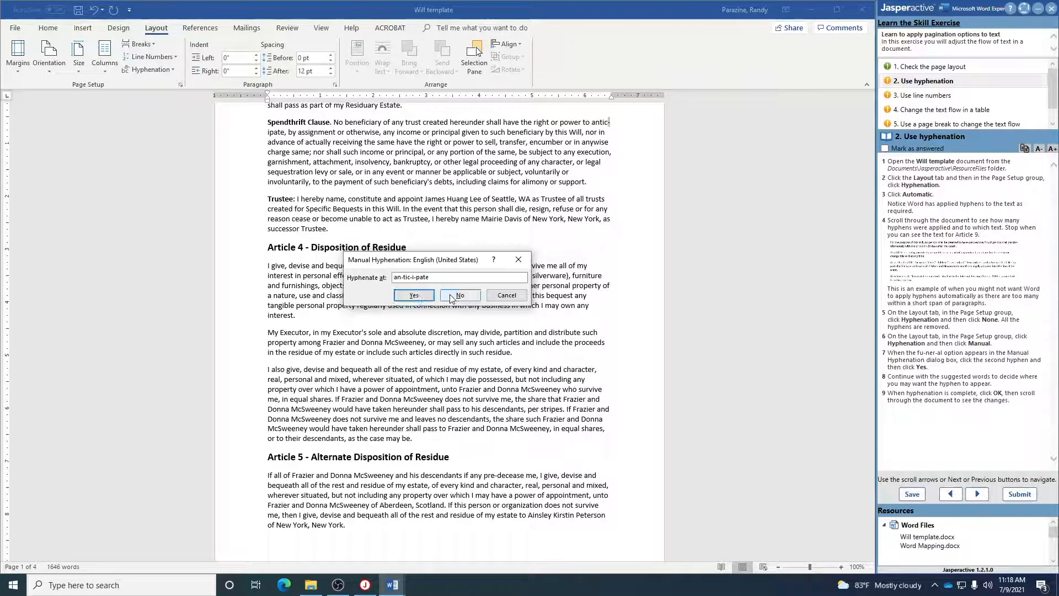
- Through Article 5, accept the hyphens in tangi-ble and be-queath, and decline those for anticipate, involuntarily and property
{"action": "left_click", "coordinate": [422, 295]}
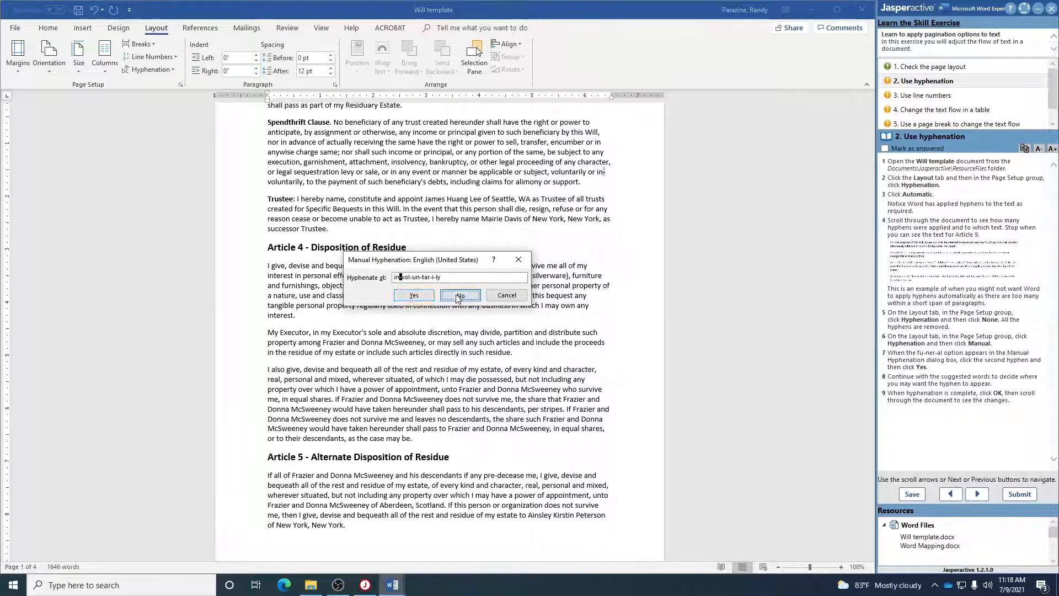
{"action": "left_click", "coordinate": [418, 297]}
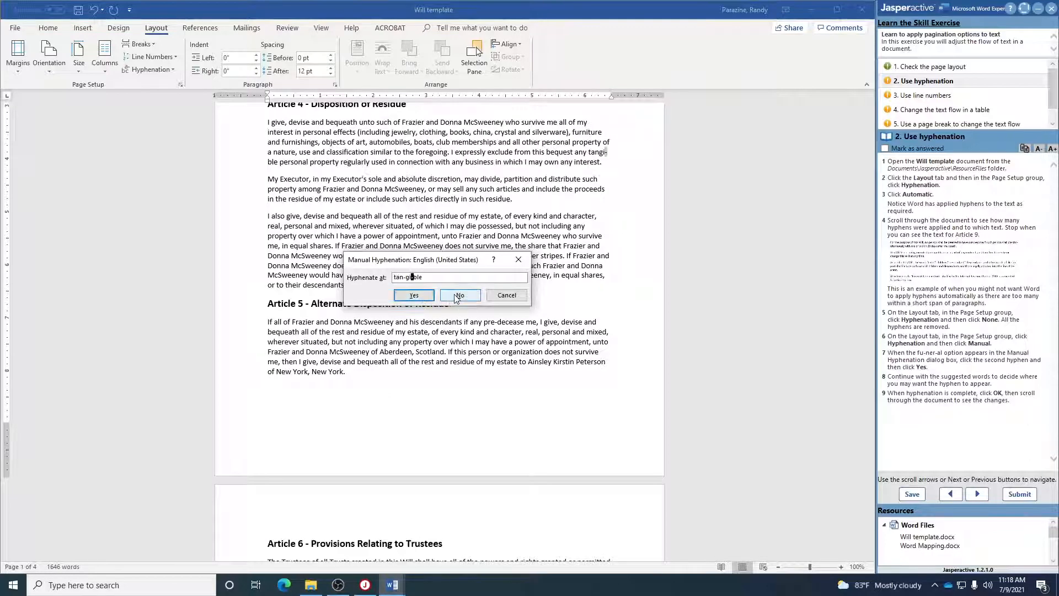
{"action": "left_click", "coordinate": [417, 297]}
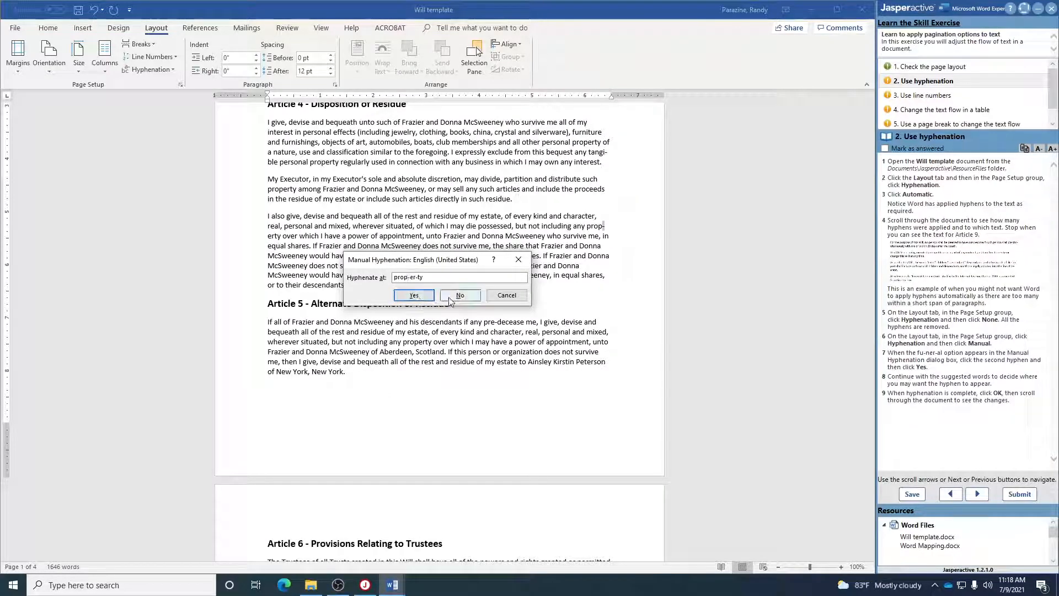
{"action": "left_click", "coordinate": [457, 297]}
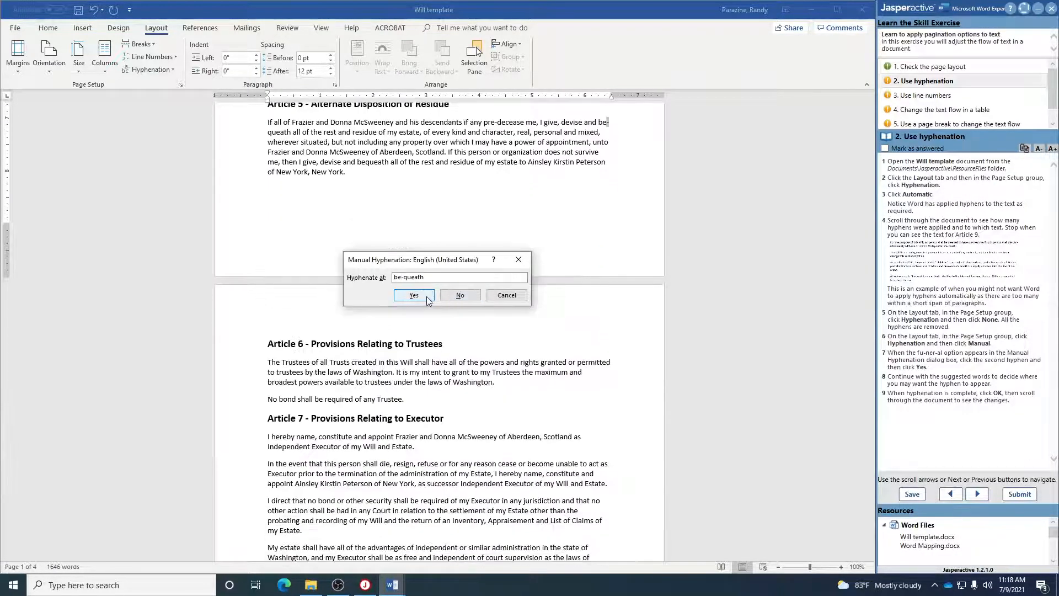
{"action": "left_click", "coordinate": [421, 298]}
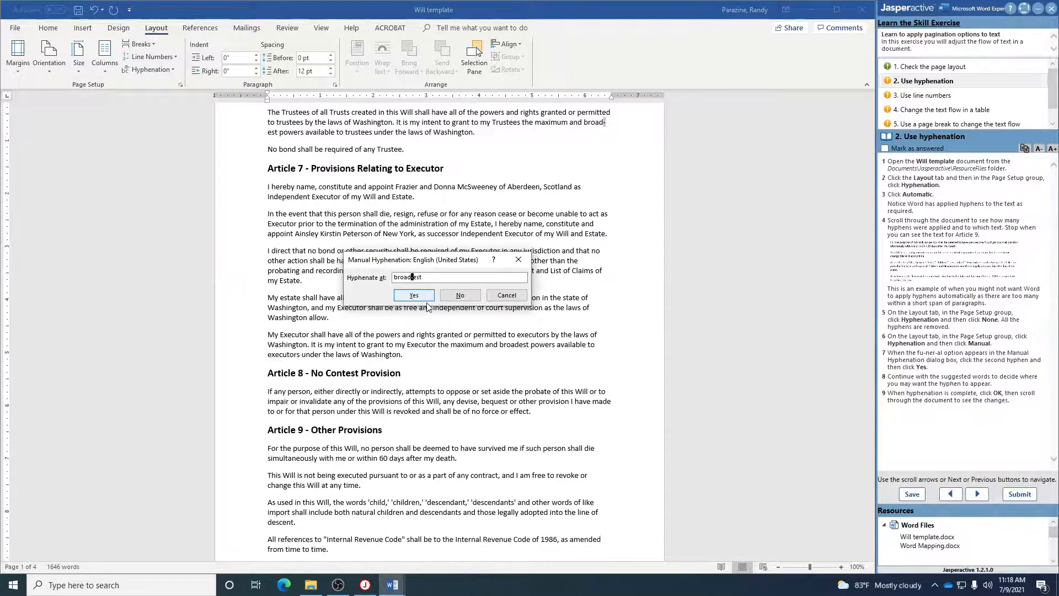
- In Articles 6 and 7, decline hyphenating broadest, Independent, probating and Washington, but accept ap-point and ex-ecutors
{"action": "left_click", "coordinate": [454, 298]}
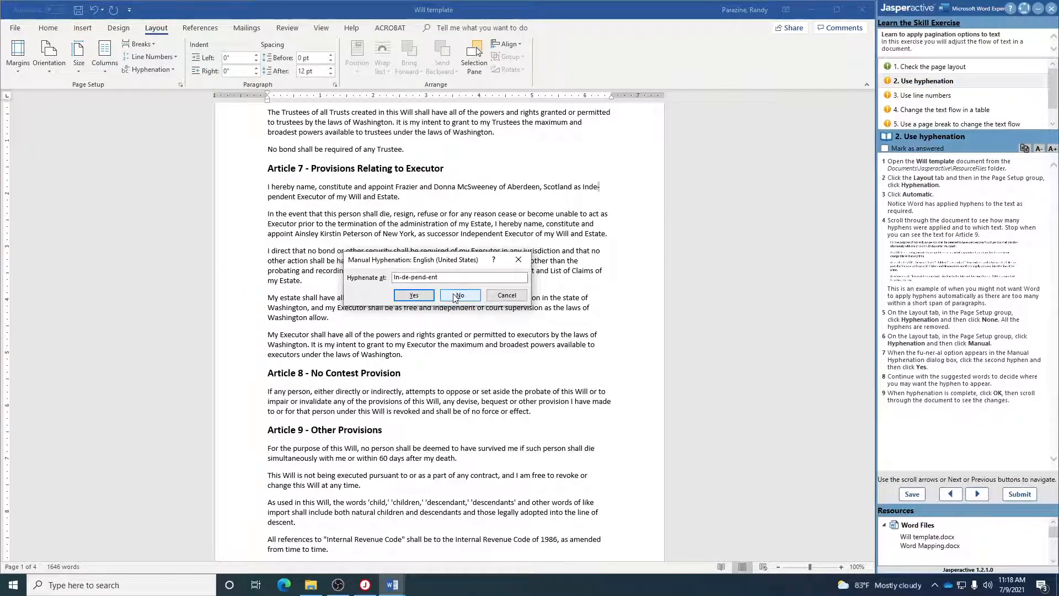
{"action": "left_click", "coordinate": [456, 298]}
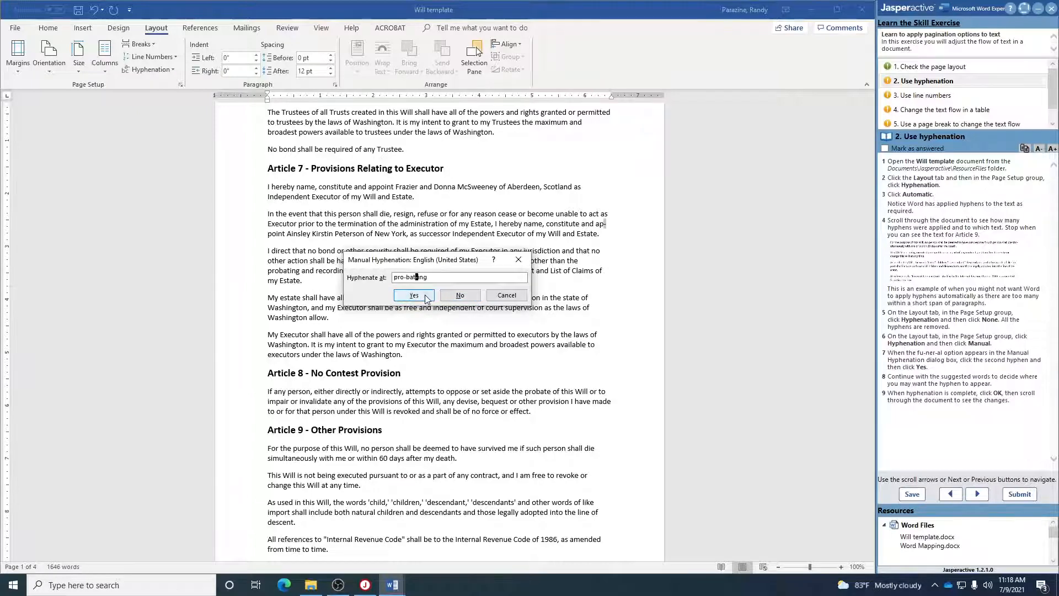
{"action": "left_click", "coordinate": [457, 298]}
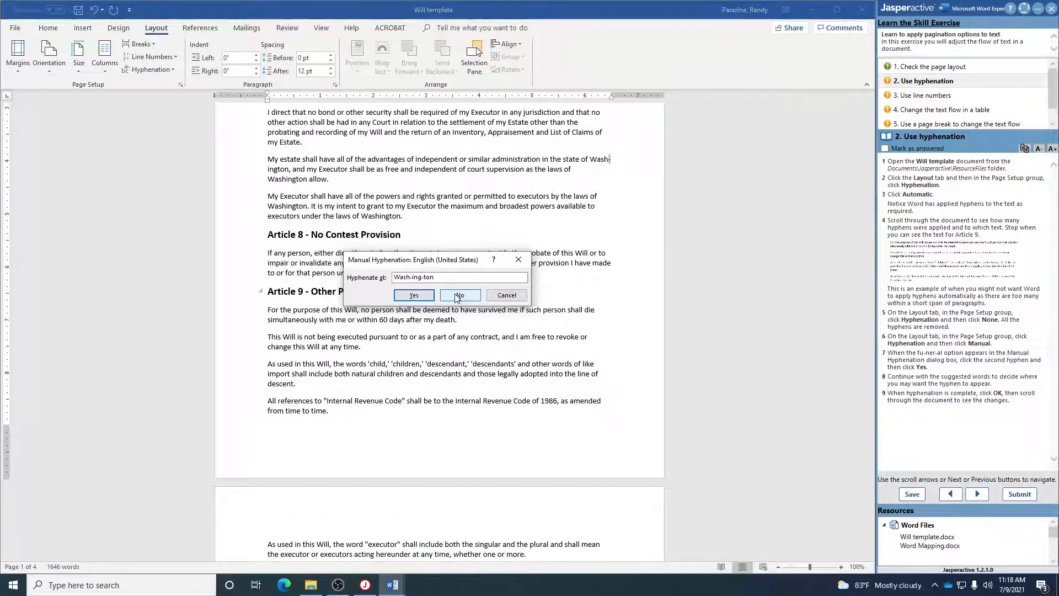
{"action": "left_click", "coordinate": [457, 297]}
{"action": "left_click", "coordinate": [428, 297]}
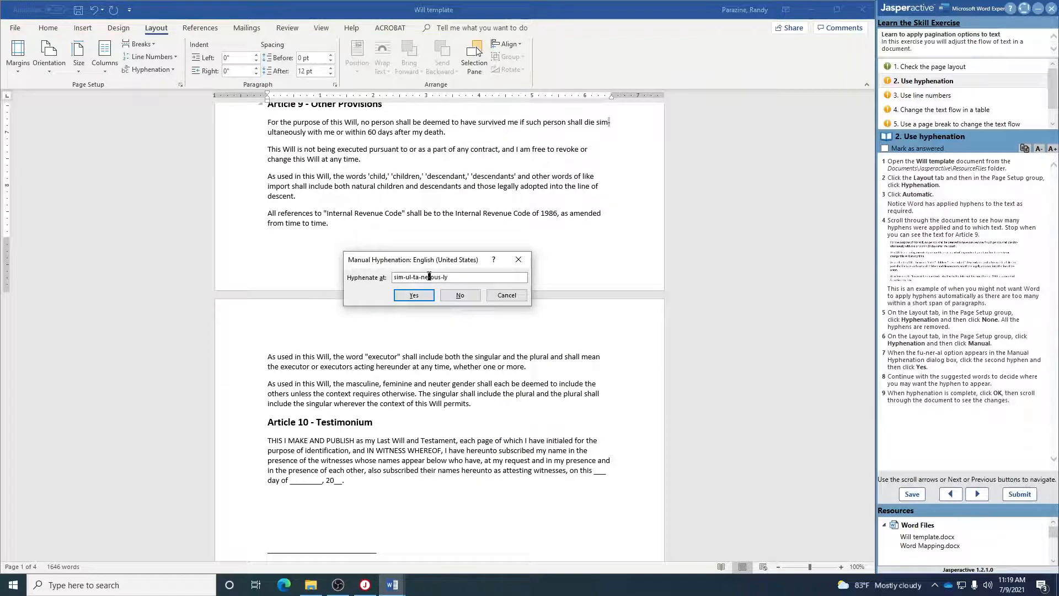
- Decline hyphenating simultaneously, import and others, accept pres-ence in Article 10, and finish the manual hyphenation
{"action": "left_click", "coordinate": [458, 297]}
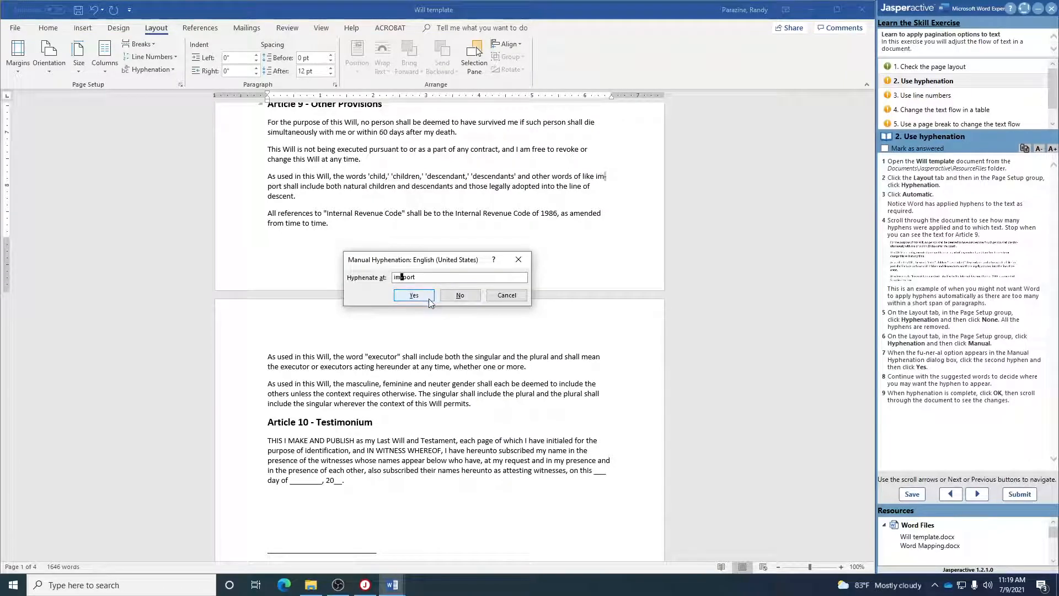
{"action": "left_click", "coordinate": [457, 296]}
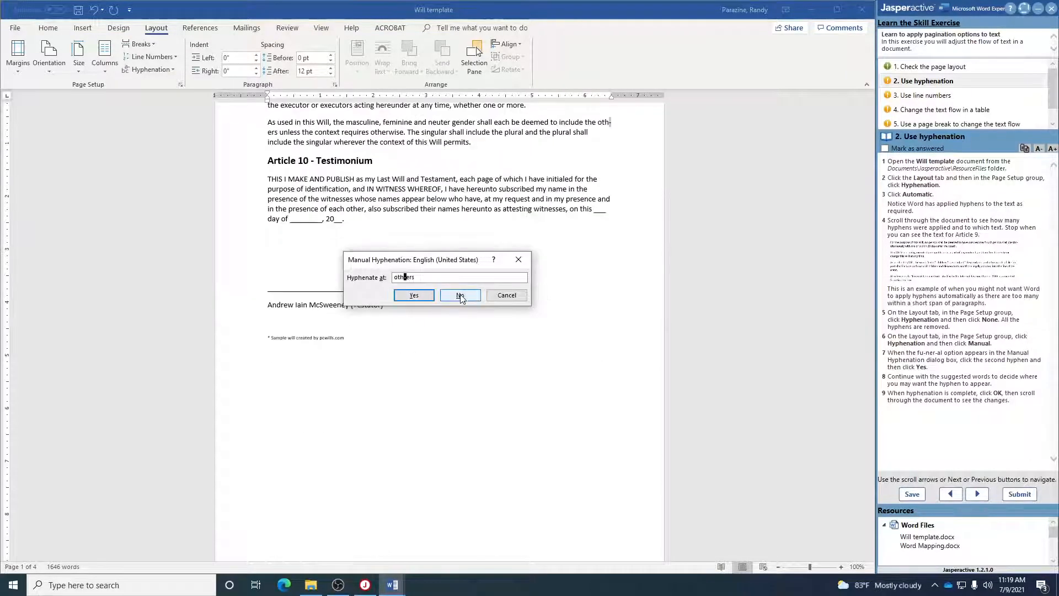
{"action": "left_click", "coordinate": [460, 297]}
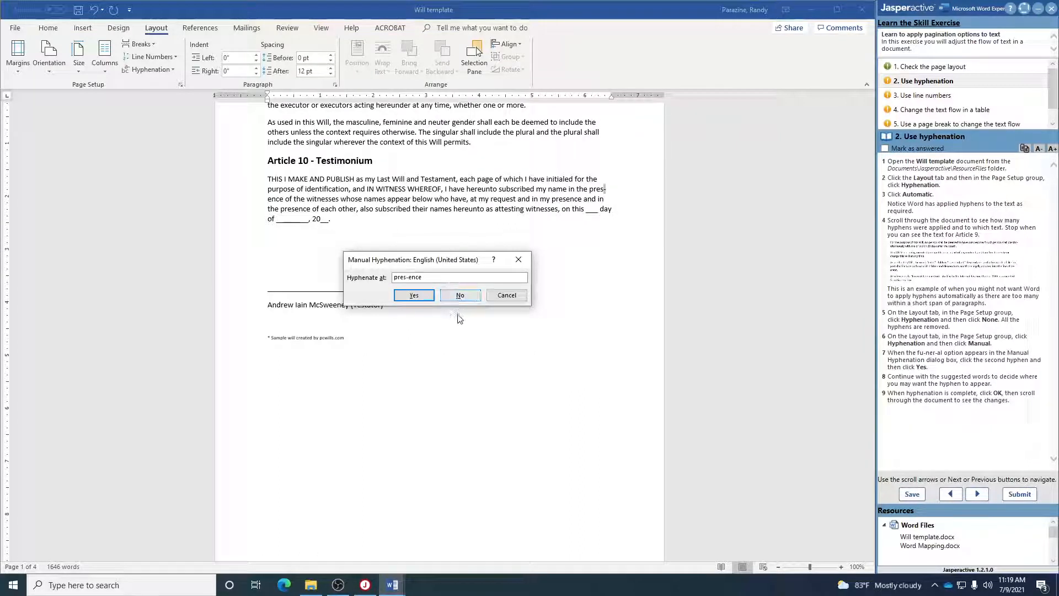
{"action": "left_click", "coordinate": [414, 297]}
{"action": "left_click", "coordinate": [534, 323]}
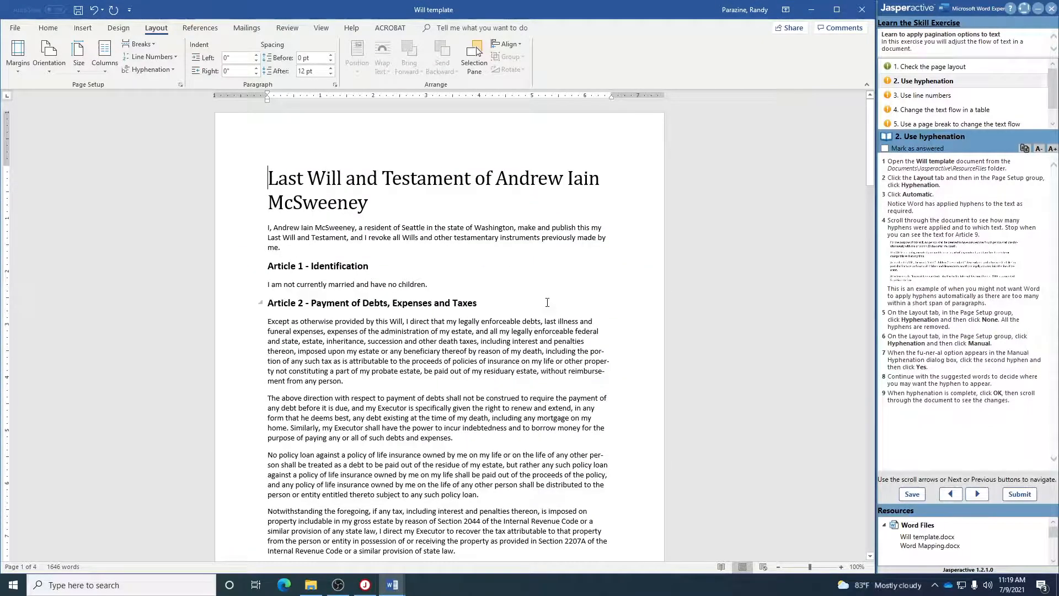
- Review the hyphenation through the end of the will and mark the Use hyphenation task as answered
{"action": "scroll", "coordinate": [547, 302], "scroll_direction": "down", "scroll_amount": 15}
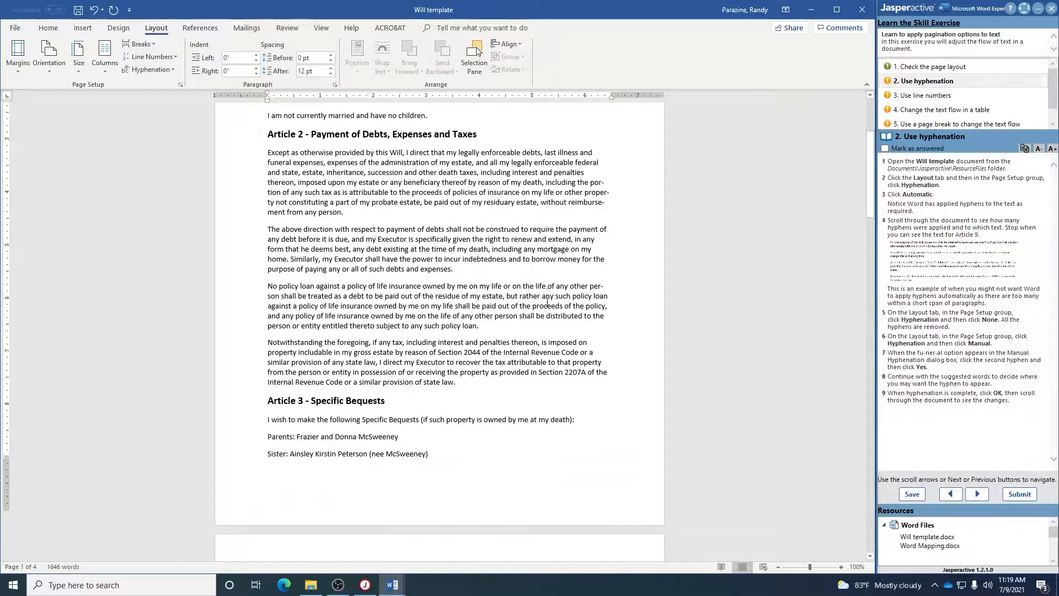
{"action": "scroll", "coordinate": [547, 302], "scroll_direction": "down", "scroll_amount": 15}
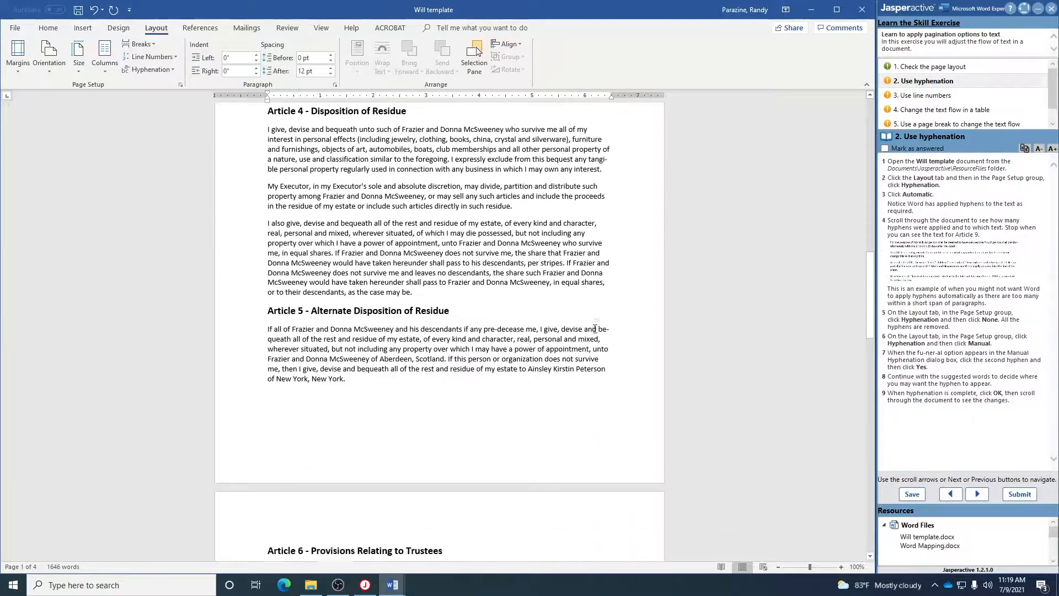
{"action": "scroll", "coordinate": [595, 338], "scroll_direction": "down", "scroll_amount": 15}
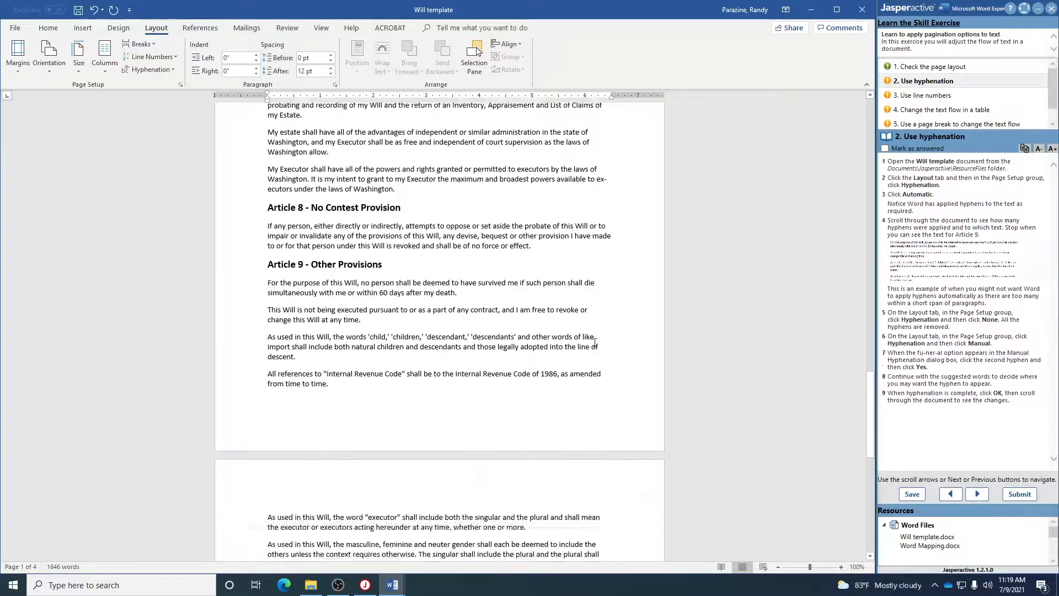
{"action": "scroll", "coordinate": [594, 340], "scroll_direction": "down", "scroll_amount": 1}
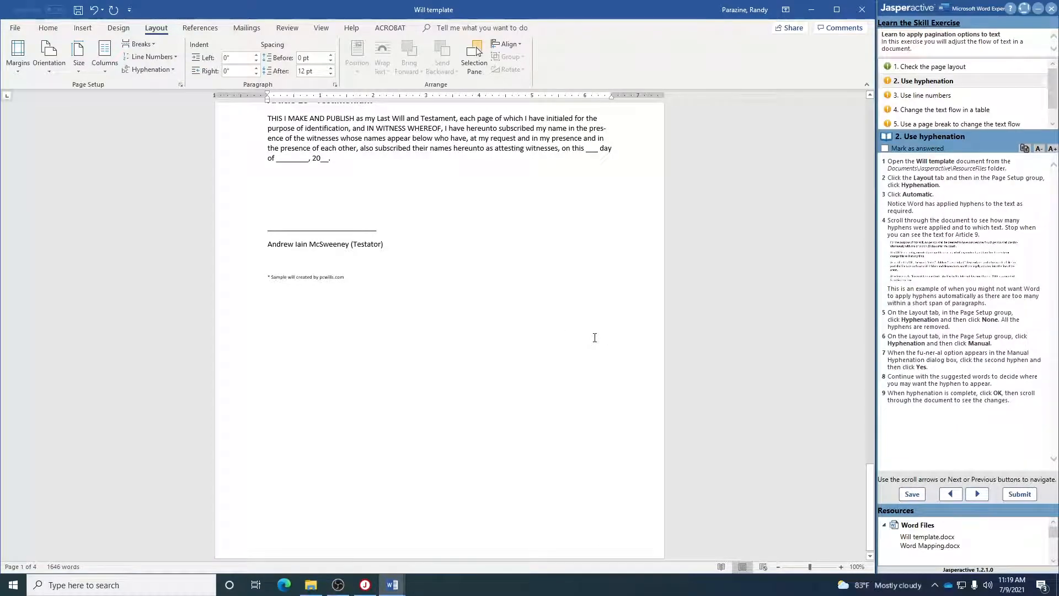
{"action": "scroll", "coordinate": [733, 337], "scroll_direction": "up", "scroll_amount": 15}
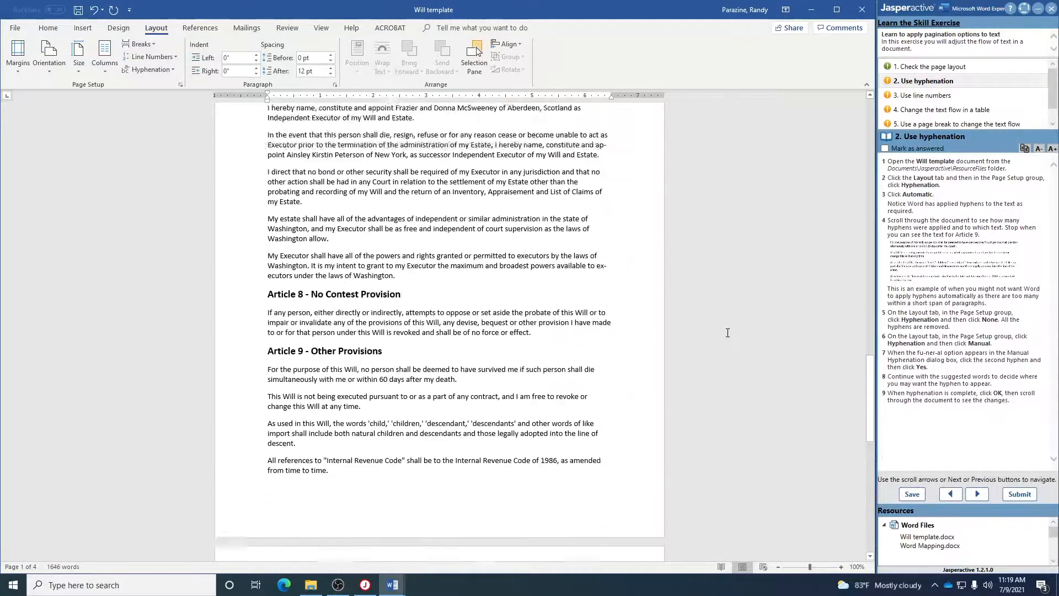
{"action": "left_click", "coordinate": [884, 149]}
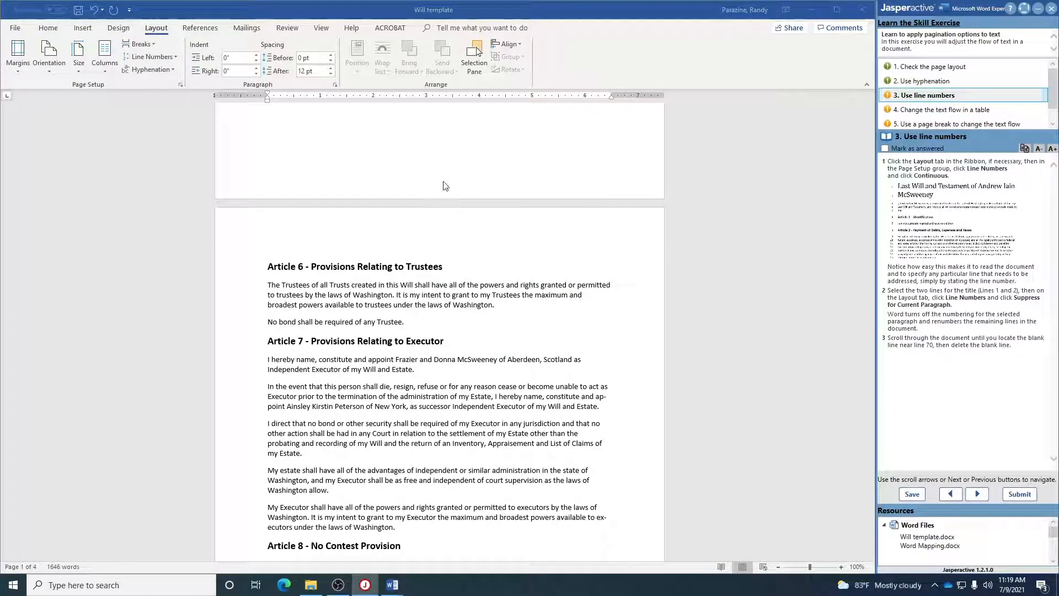
- Apply continuous line numbers to the Will template document
{"action": "left_click", "coordinate": [156, 32]}
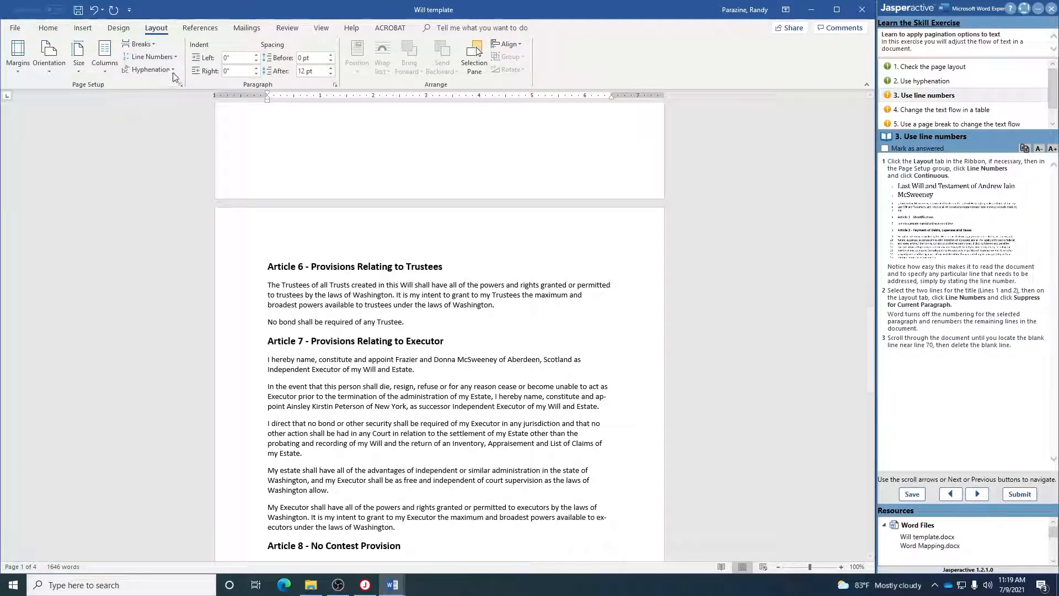
{"action": "left_click", "coordinate": [175, 57]}
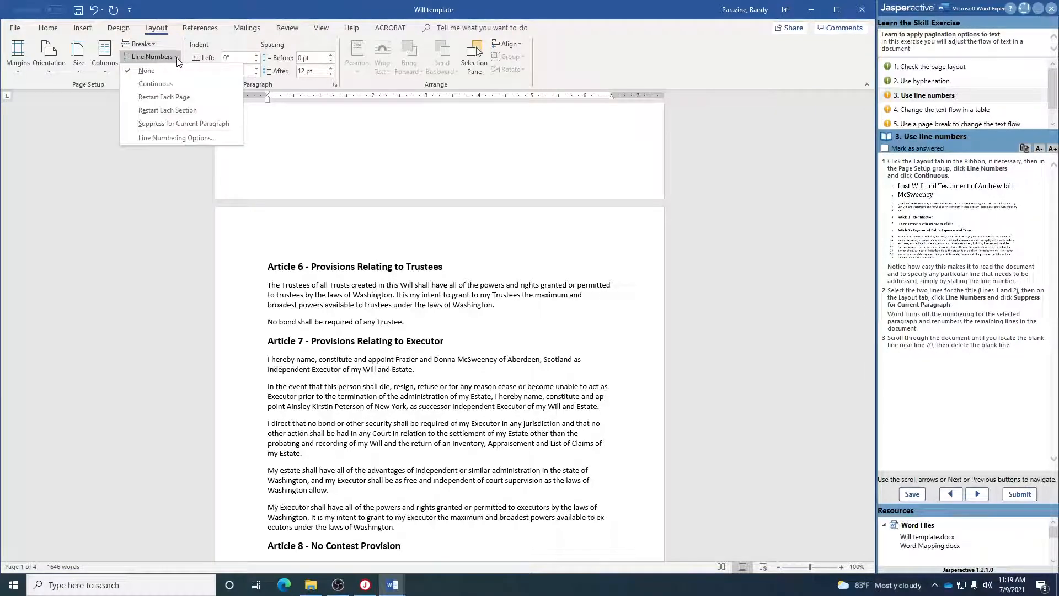
{"action": "left_click", "coordinate": [155, 83]}
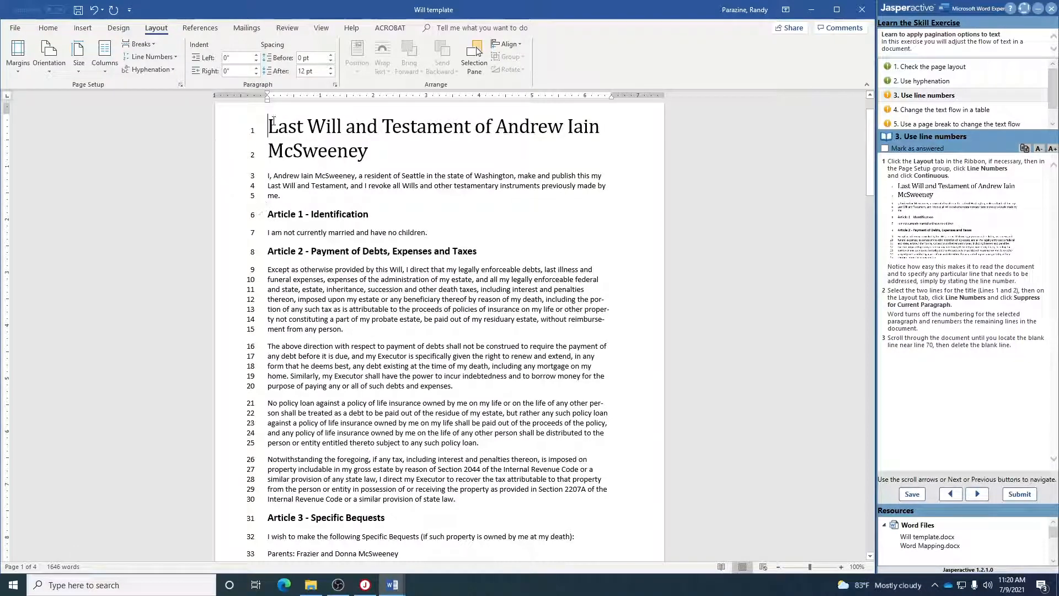
- Suppress line numbering for the two-line title paragraph at the start of the will
{"action": "left_click_drag", "start_coordinate": [270, 124], "coordinate": [373, 153]}
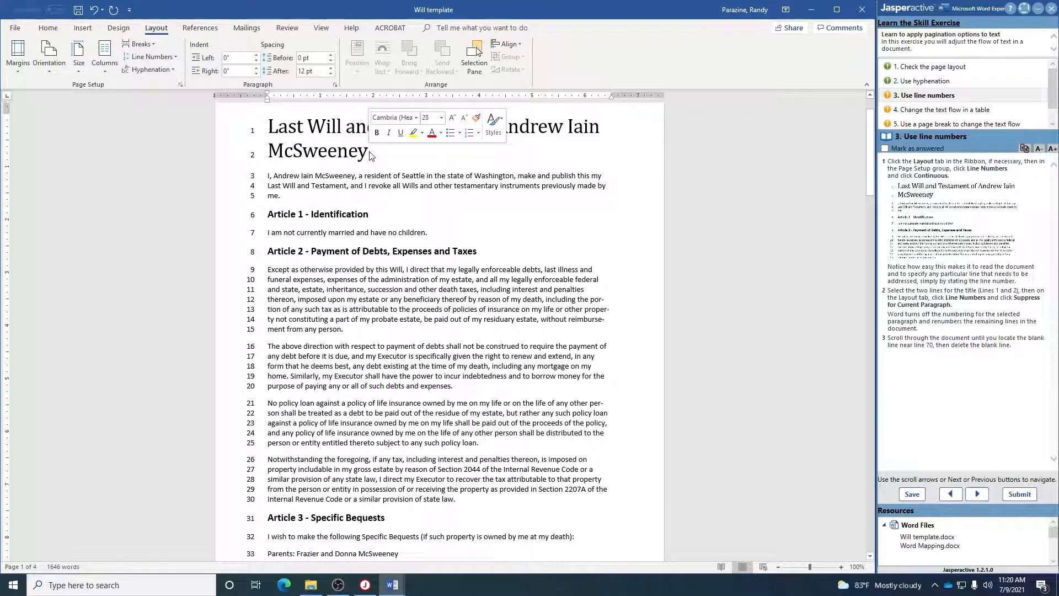
{"action": "left_click", "coordinate": [278, 127]}
{"action": "left_click_drag", "start_coordinate": [270, 128], "coordinate": [303, 150]}
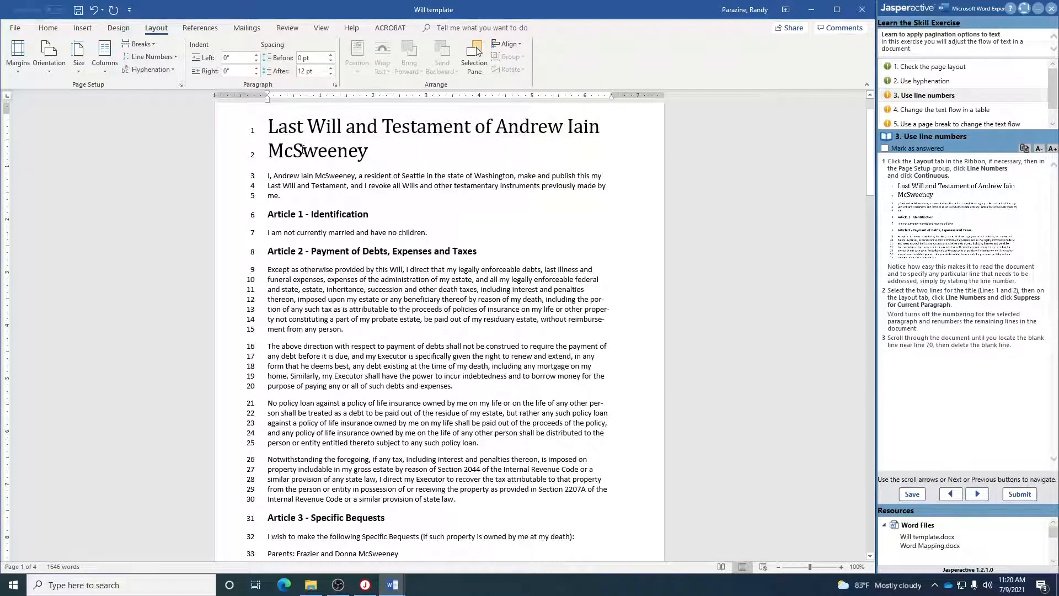
{"action": "left_click", "coordinate": [245, 136]}
{"action": "triple_click", "coordinate": [272, 152]}
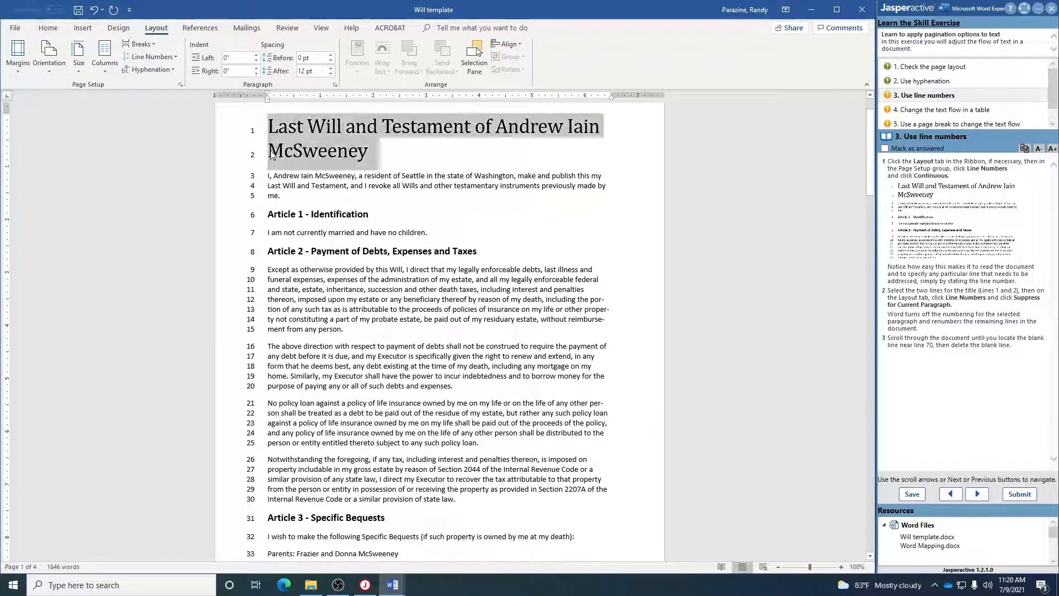
{"action": "left_click", "coordinate": [428, 196]}
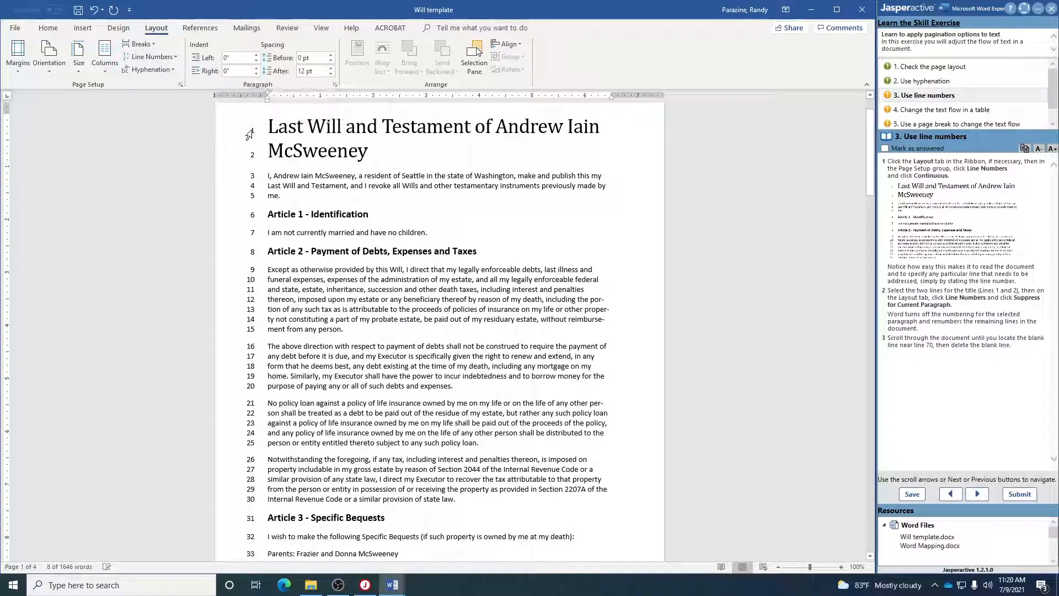
{"action": "left_click", "coordinate": [269, 129]}
{"action": "triple_click", "coordinate": [267, 152]}
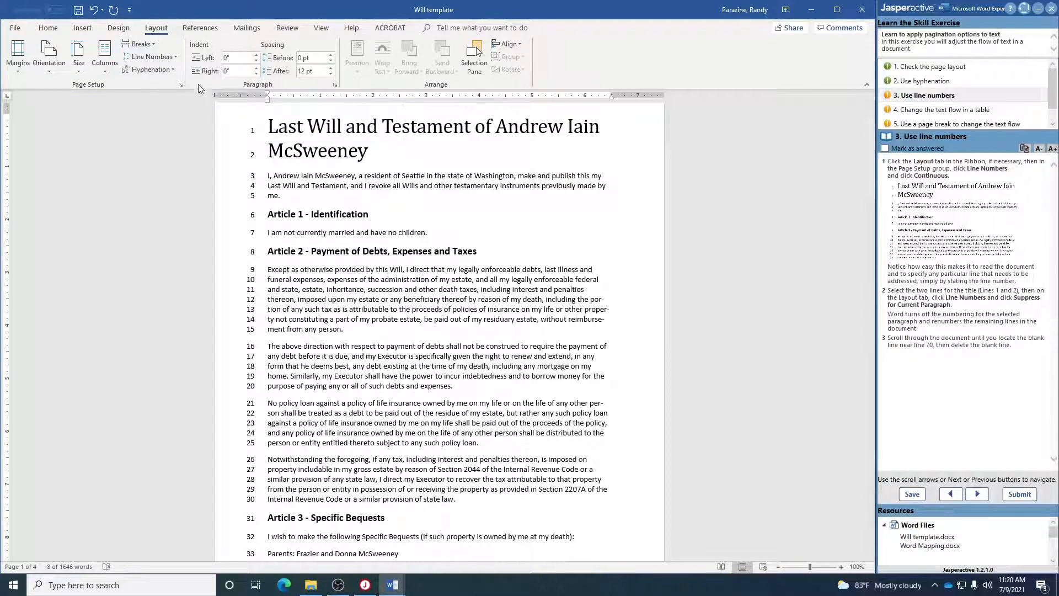
{"action": "left_click", "coordinate": [178, 57]}
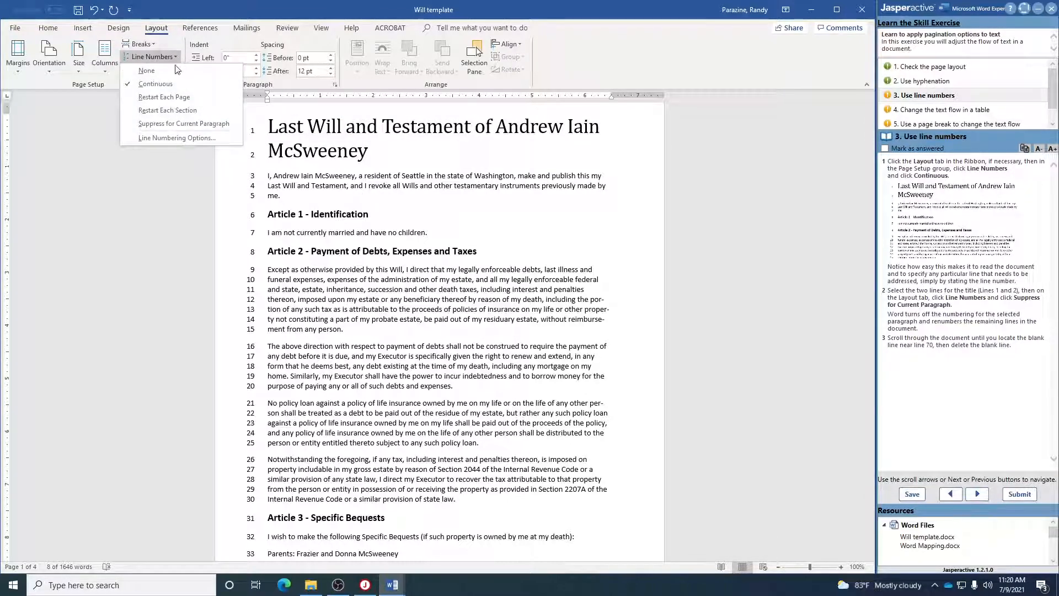
{"action": "left_click", "coordinate": [166, 124]}
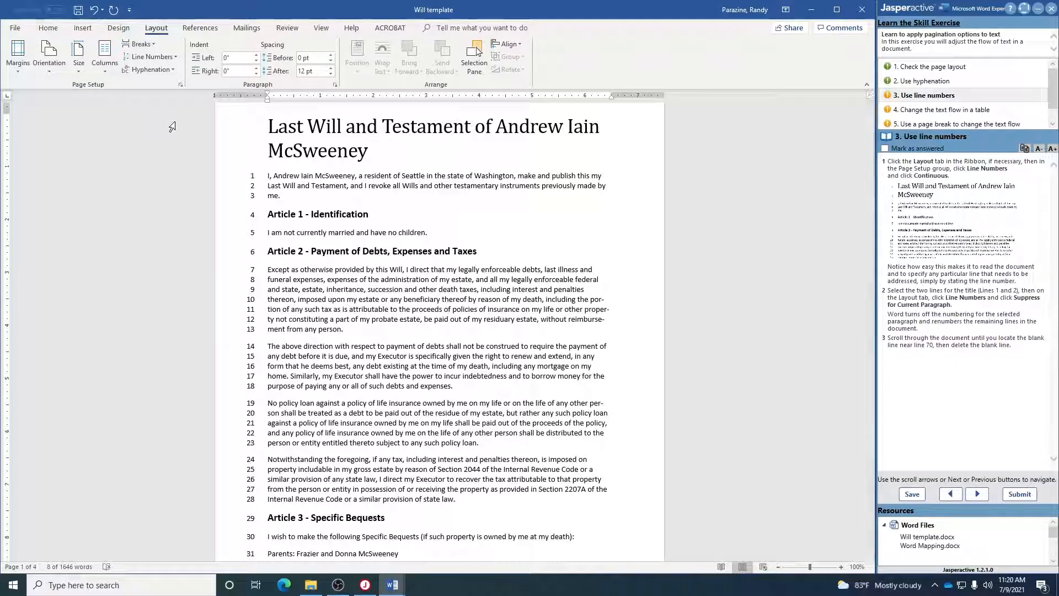
- Delete the break at blank line 70 below Article 5, and go to the Change the text flow in a table task
{"action": "scroll", "coordinate": [336, 230], "scroll_direction": "down", "scroll_amount": 9}
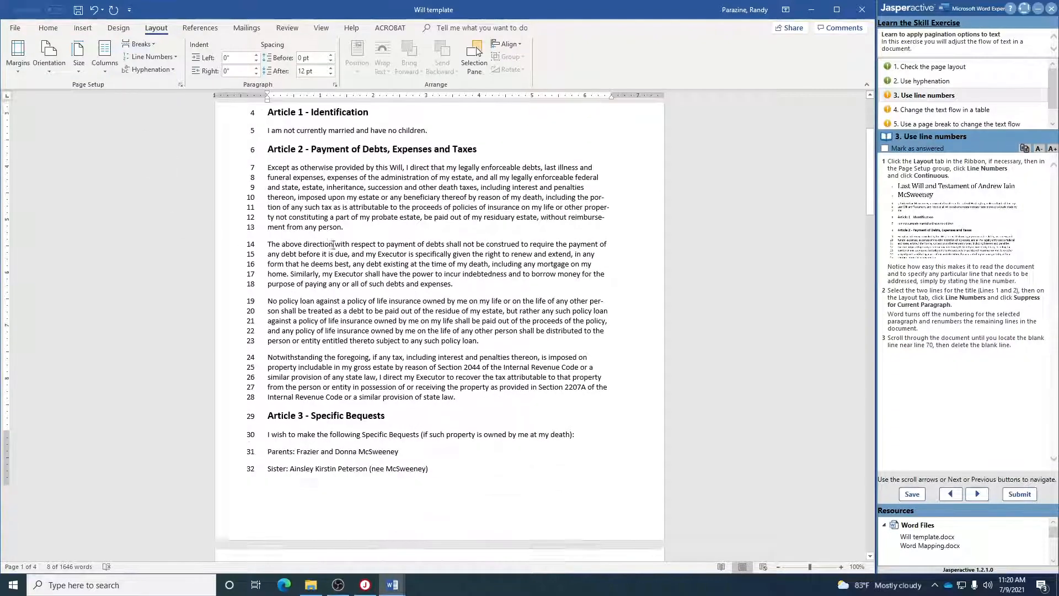
{"action": "scroll", "coordinate": [376, 240], "scroll_direction": "down", "scroll_amount": 12}
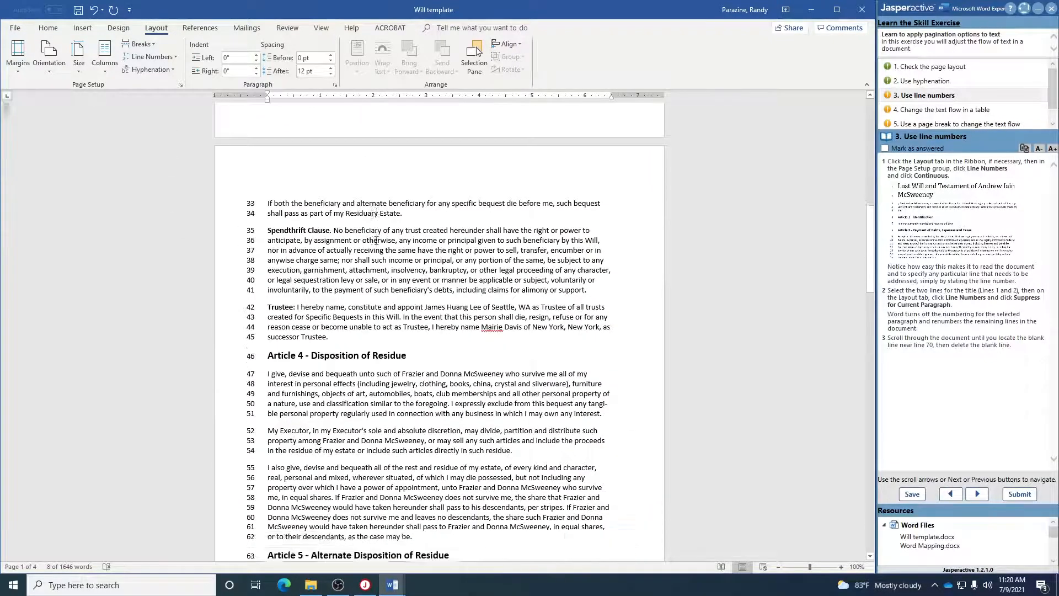
{"action": "scroll", "coordinate": [376, 241], "scroll_direction": "down", "scroll_amount": 5}
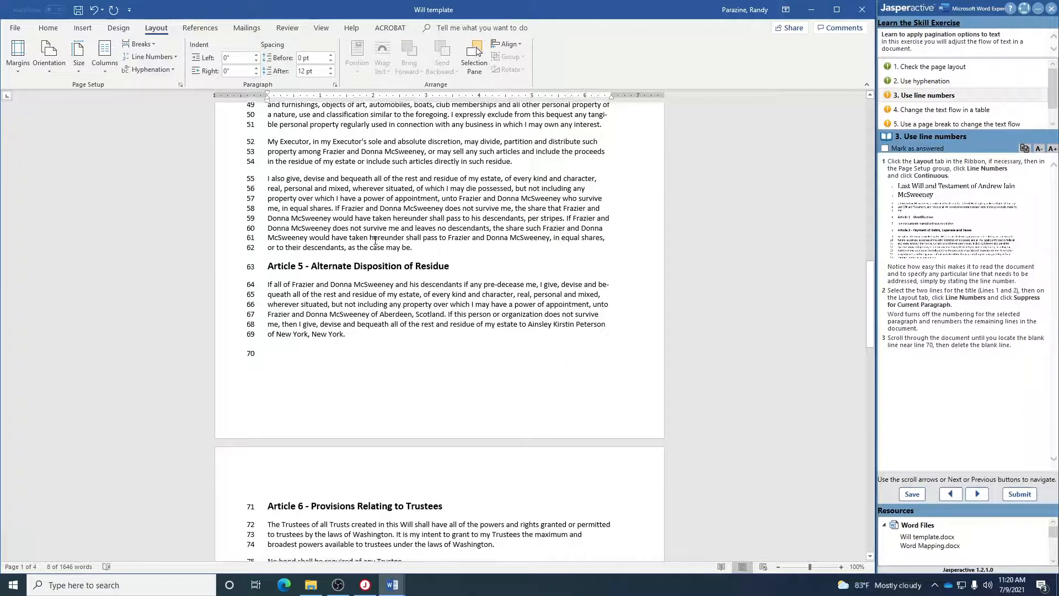
{"action": "left_click", "coordinate": [268, 351]}
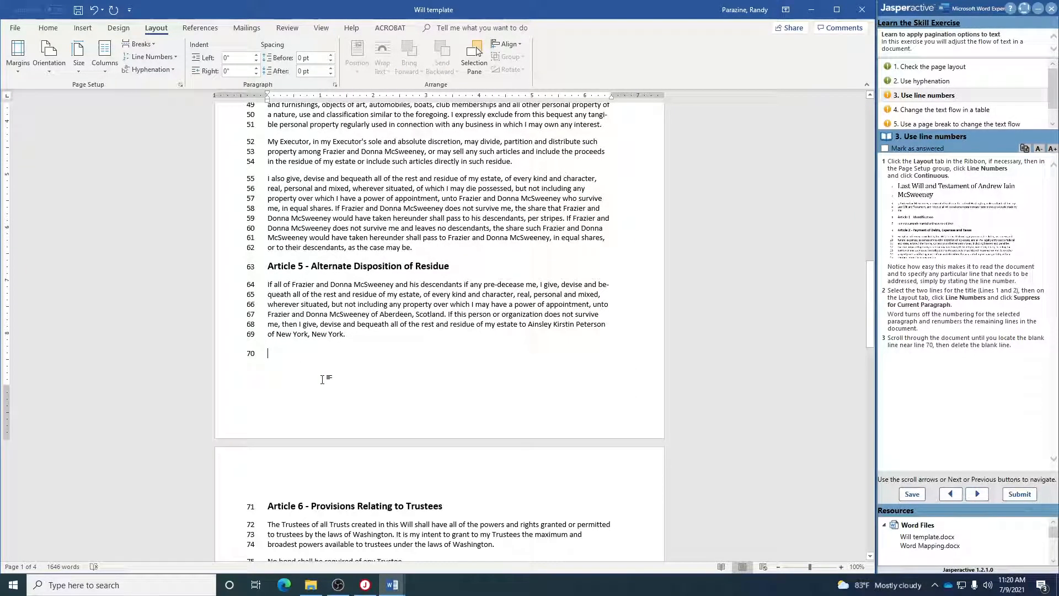
{"action": "key", "text": "Delete"}
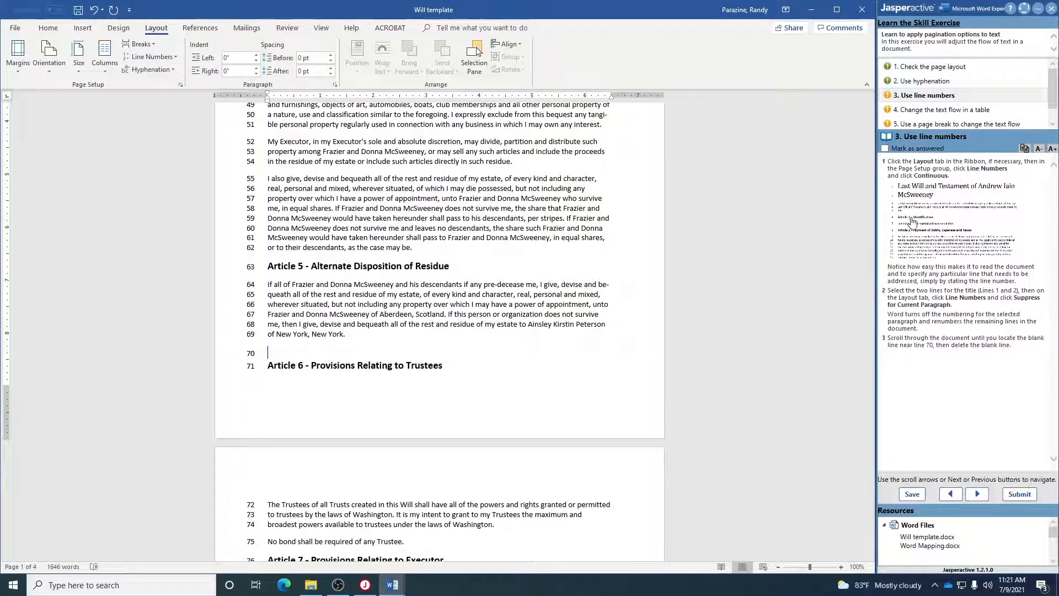
{"action": "left_click", "coordinate": [926, 111]}
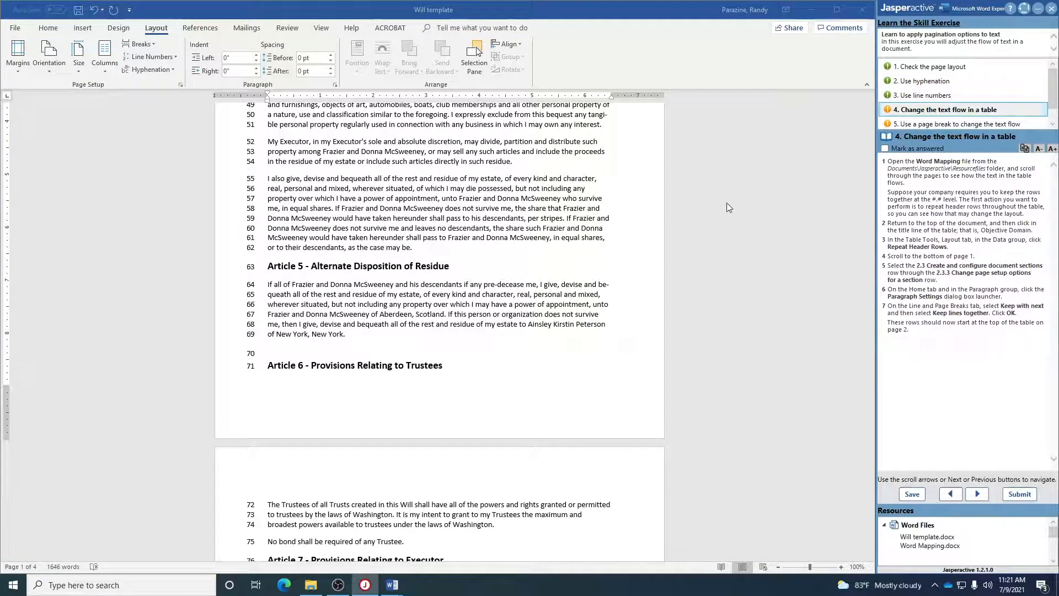
- Open Word Mapping.docx from the Documents > Jasperactive > ResourceFiles folder
{"action": "left_click", "coordinate": [17, 28]}
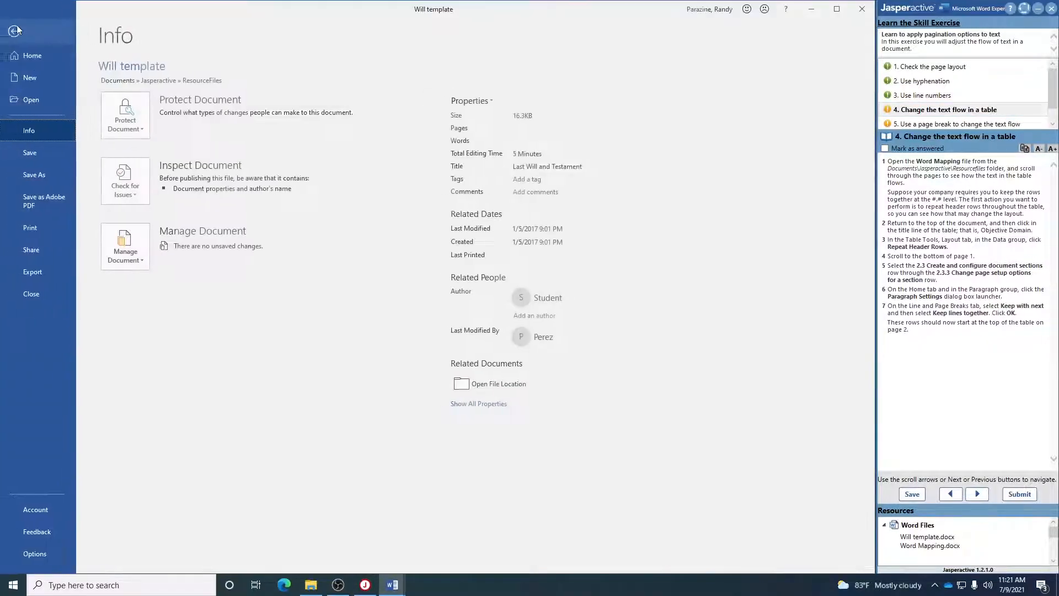
{"action": "left_click", "coordinate": [34, 99]}
{"action": "left_click", "coordinate": [155, 133]}
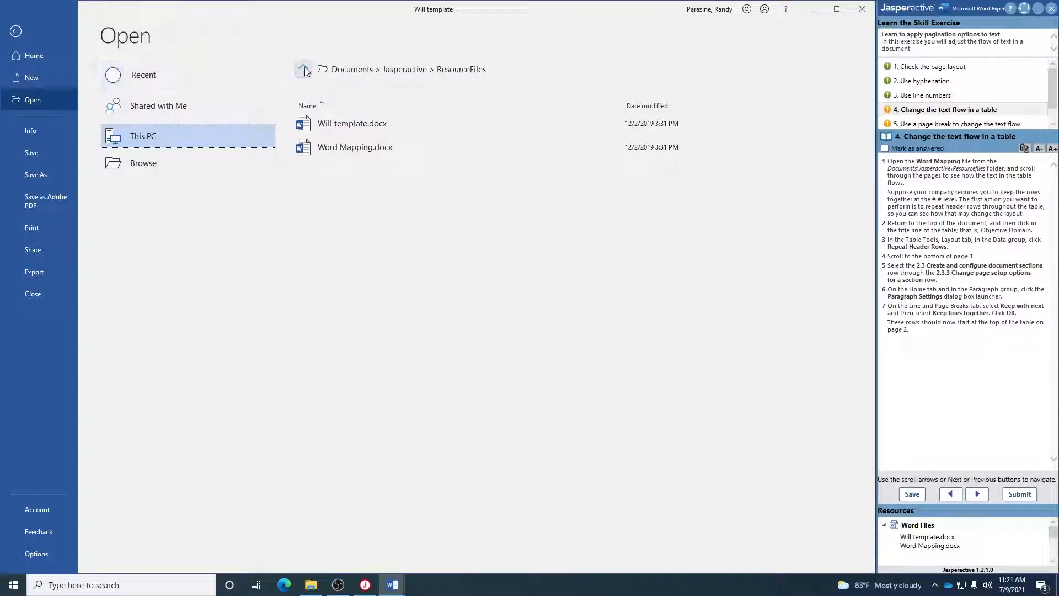
{"action": "left_click", "coordinate": [304, 70]}
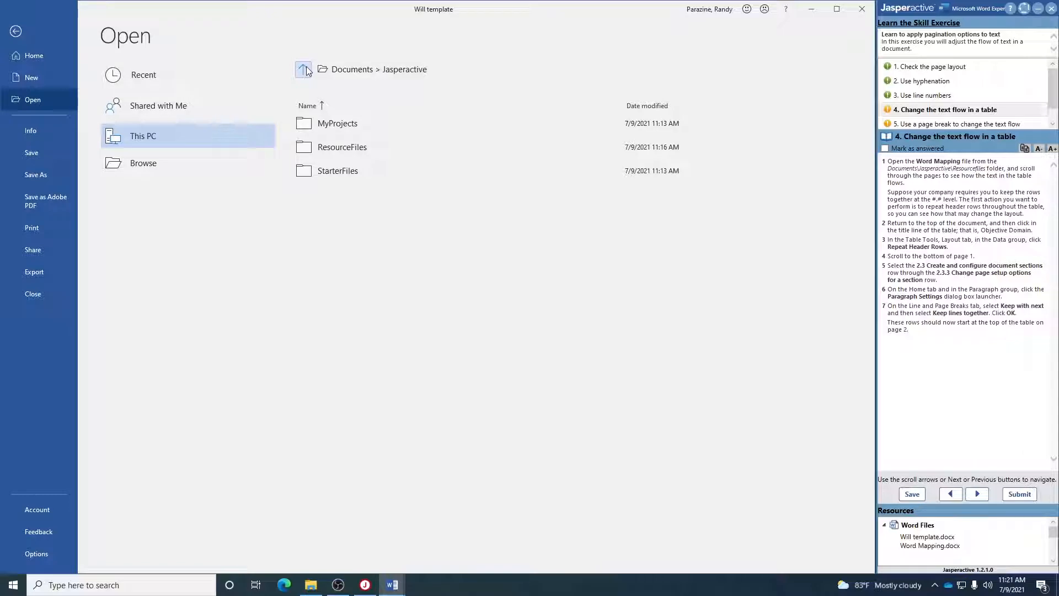
{"action": "left_click", "coordinate": [330, 146]}
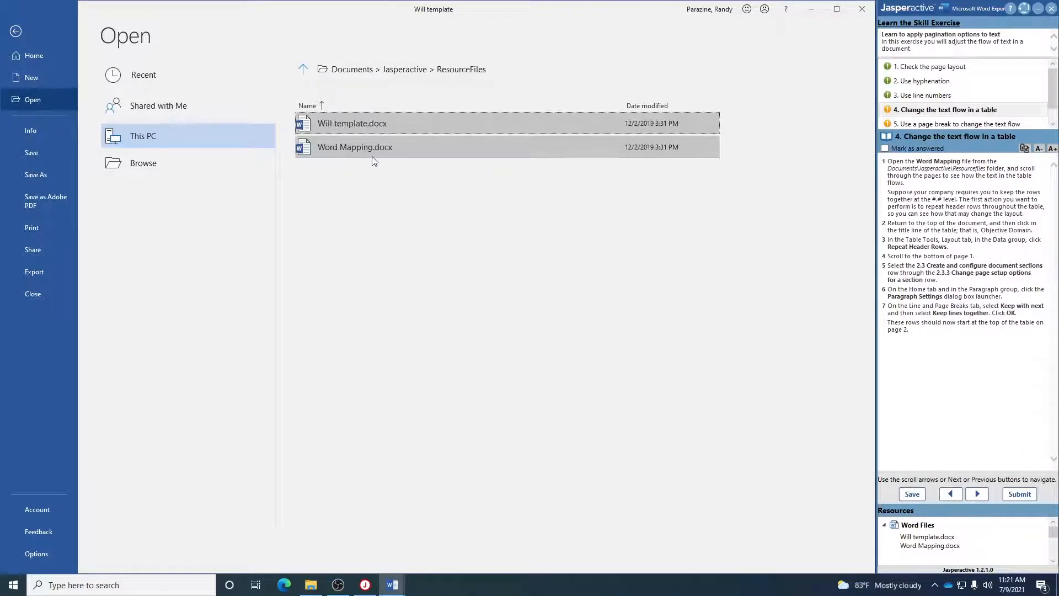
{"action": "left_click", "coordinate": [390, 147]}
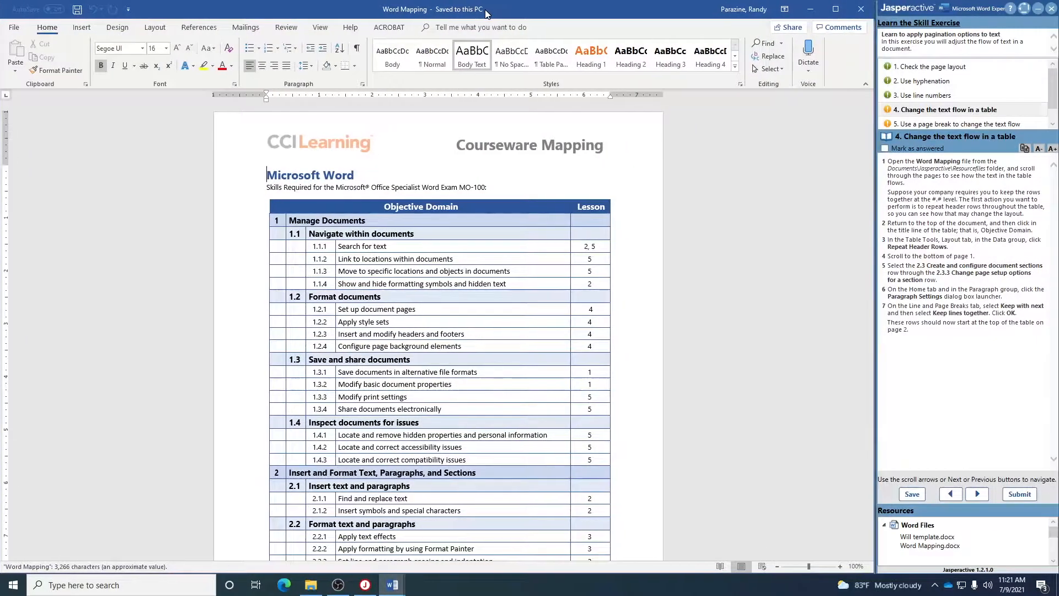
- Review how the objective table flows across the pages of the Word Mapping document and return to its beginning
{"action": "left_click", "coordinate": [317, 138]}
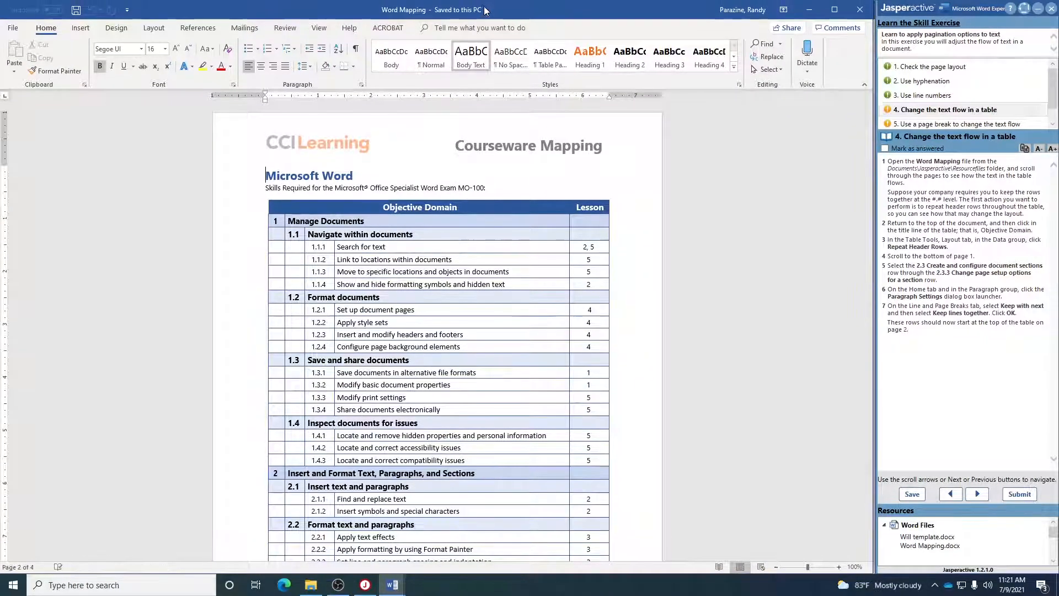
{"action": "scroll", "coordinate": [388, 251], "scroll_direction": "down", "scroll_amount": 20}
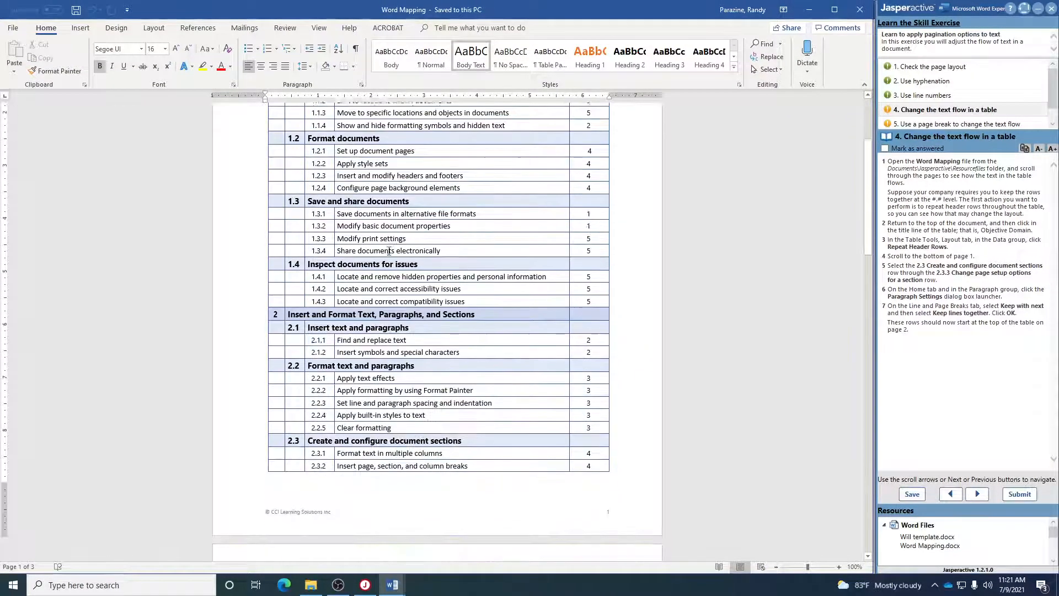
{"action": "scroll", "coordinate": [362, 251], "scroll_direction": "down", "scroll_amount": 12}
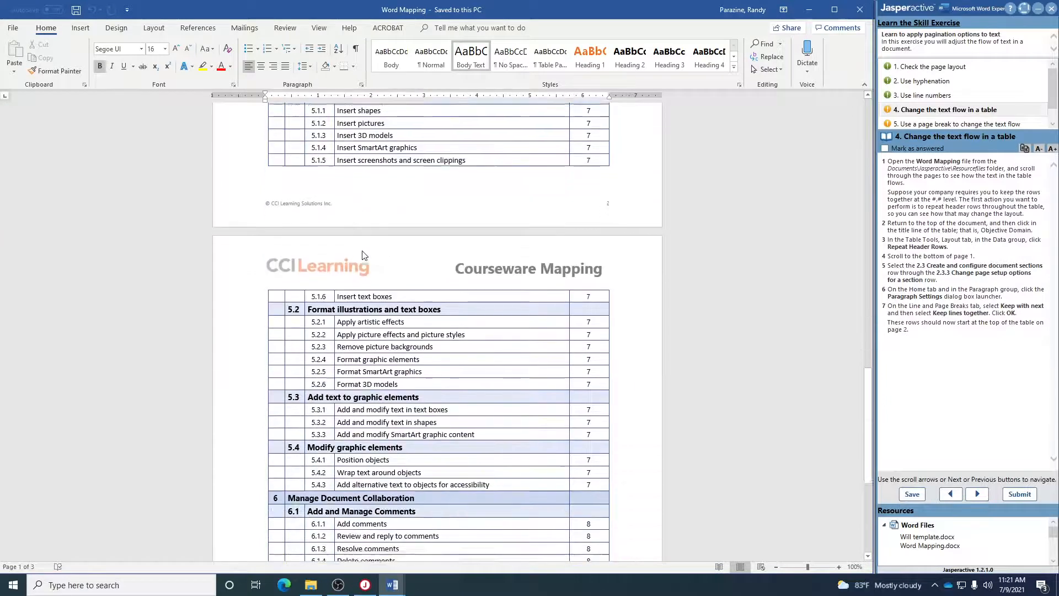
{"action": "scroll", "coordinate": [362, 250], "scroll_direction": "up", "scroll_amount": 15}
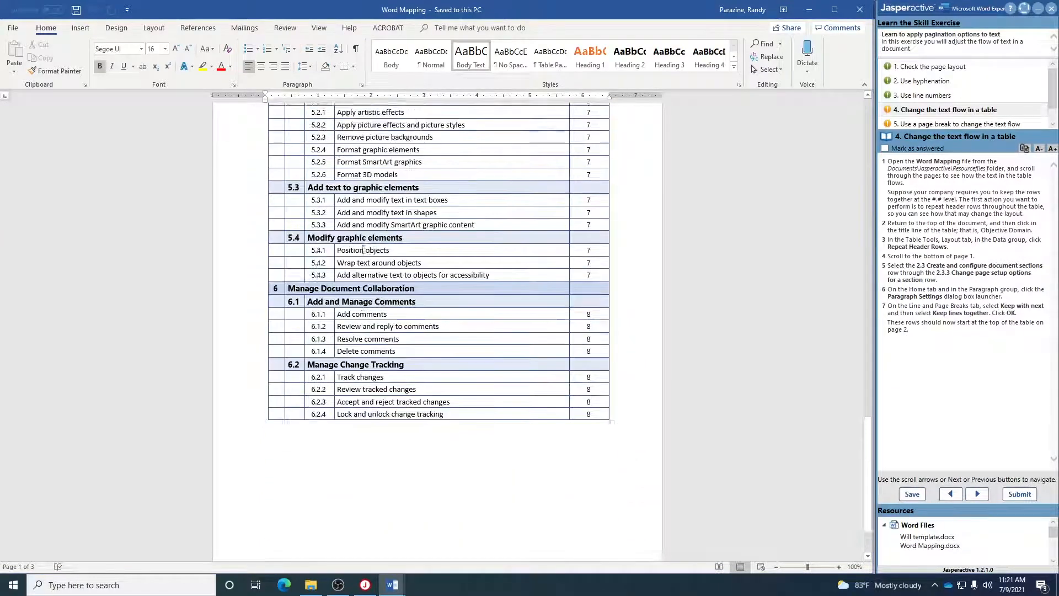
{"action": "scroll", "coordinate": [363, 249], "scroll_direction": "up", "scroll_amount": 2}
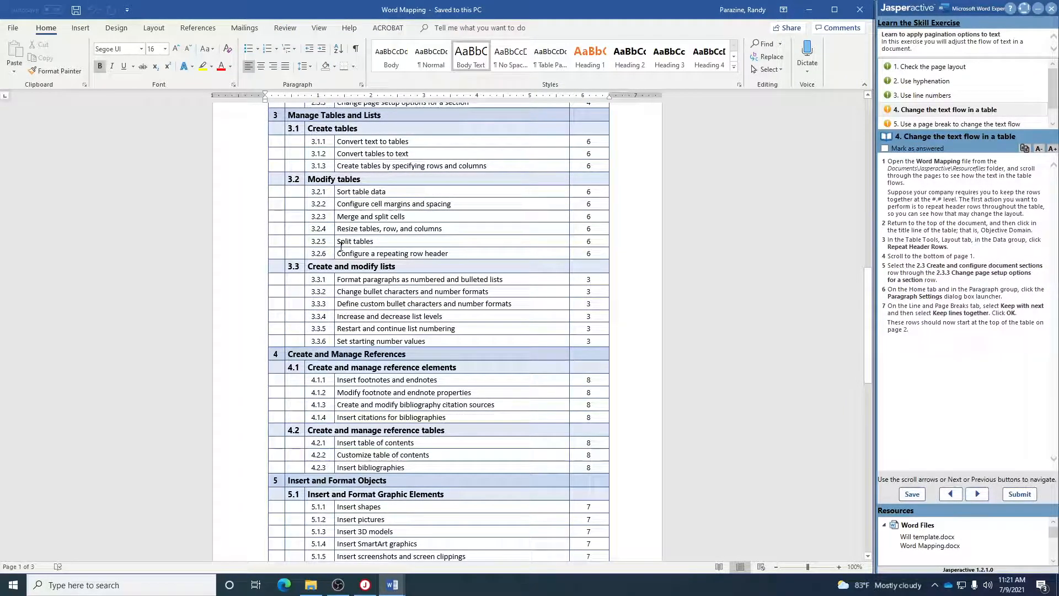
{"action": "scroll", "coordinate": [340, 246], "scroll_direction": "up", "scroll_amount": 15}
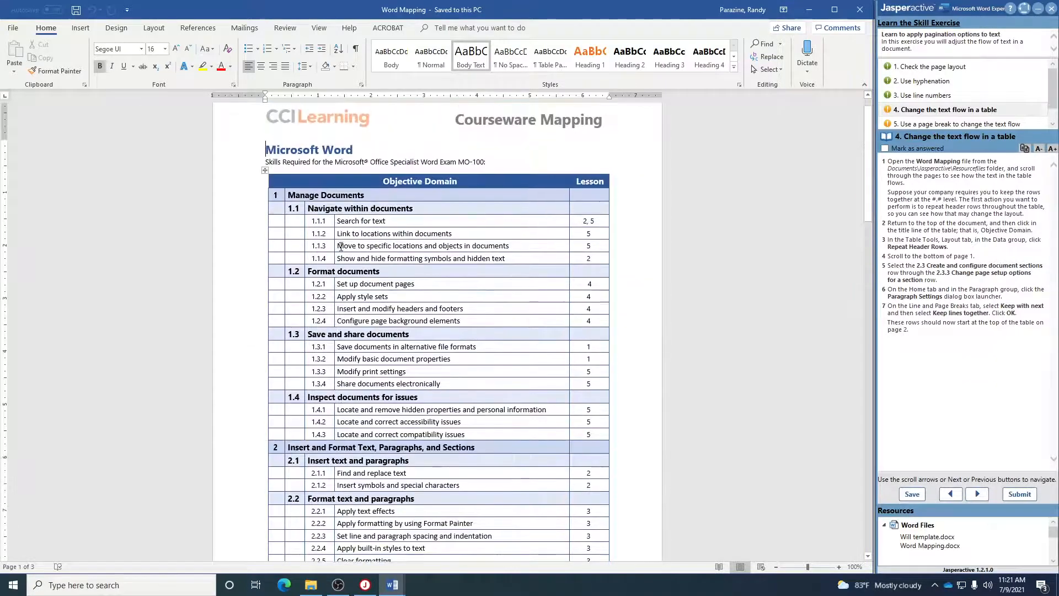
{"action": "scroll", "coordinate": [341, 246], "scroll_direction": "up", "scroll_amount": 1}
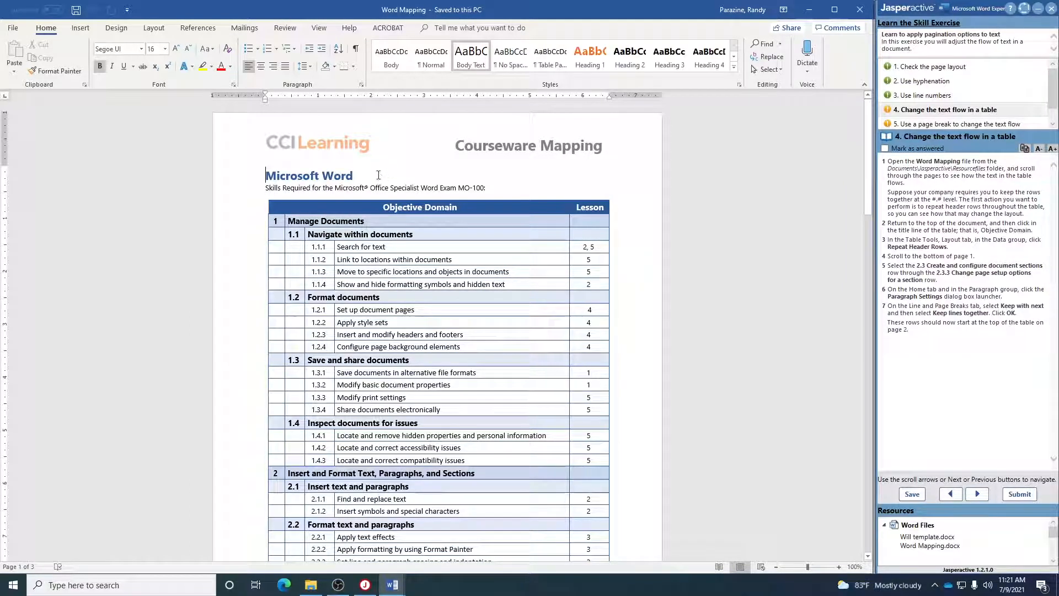
- Make the table's Objective Domain title row repeat as a header row on every page
{"action": "left_click", "coordinate": [393, 208]}
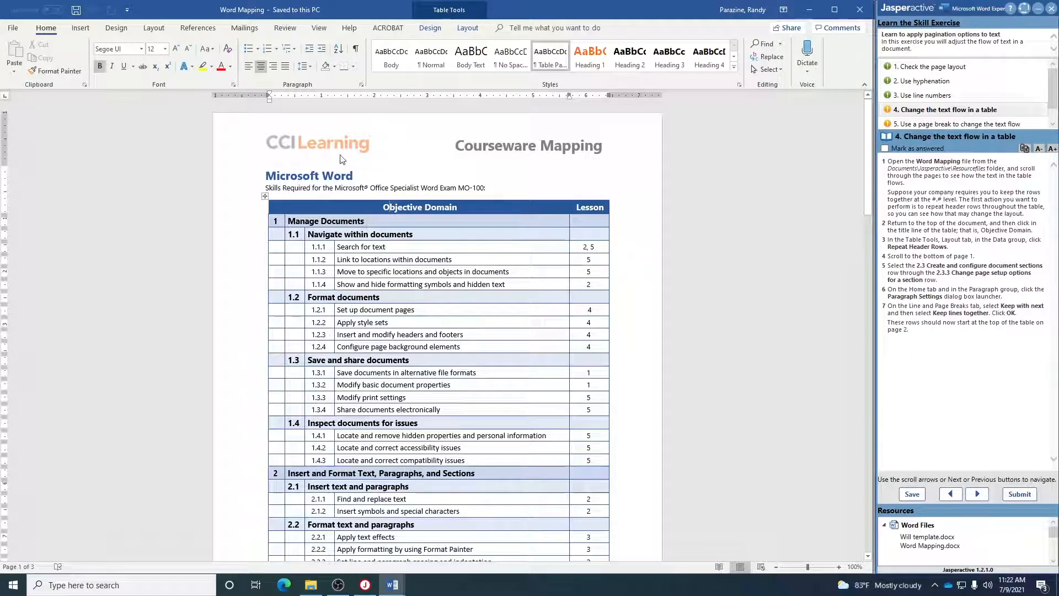
{"action": "left_click", "coordinate": [468, 28]}
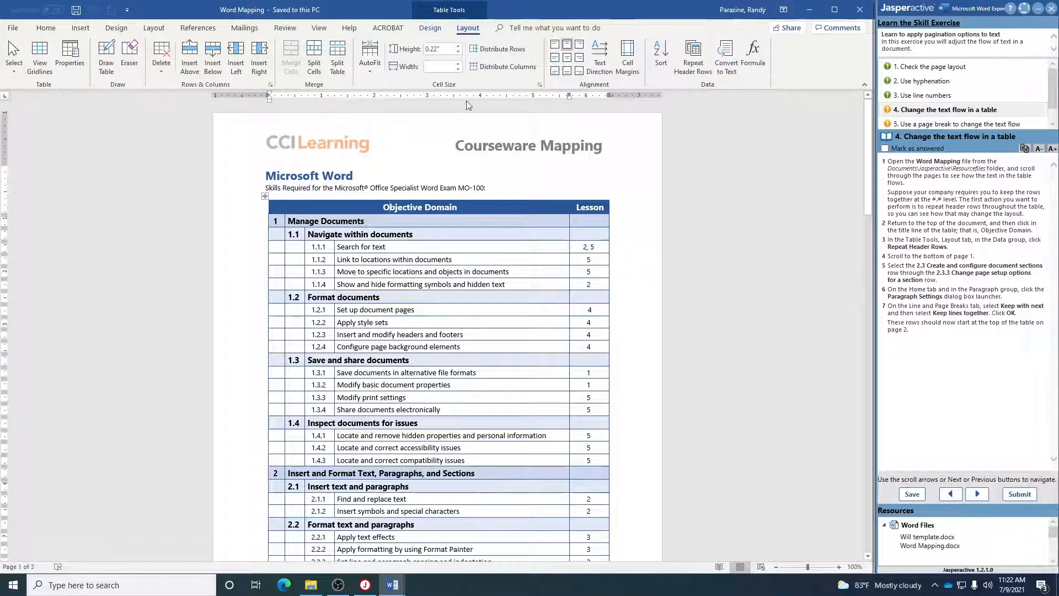
{"action": "left_click", "coordinate": [693, 59]}
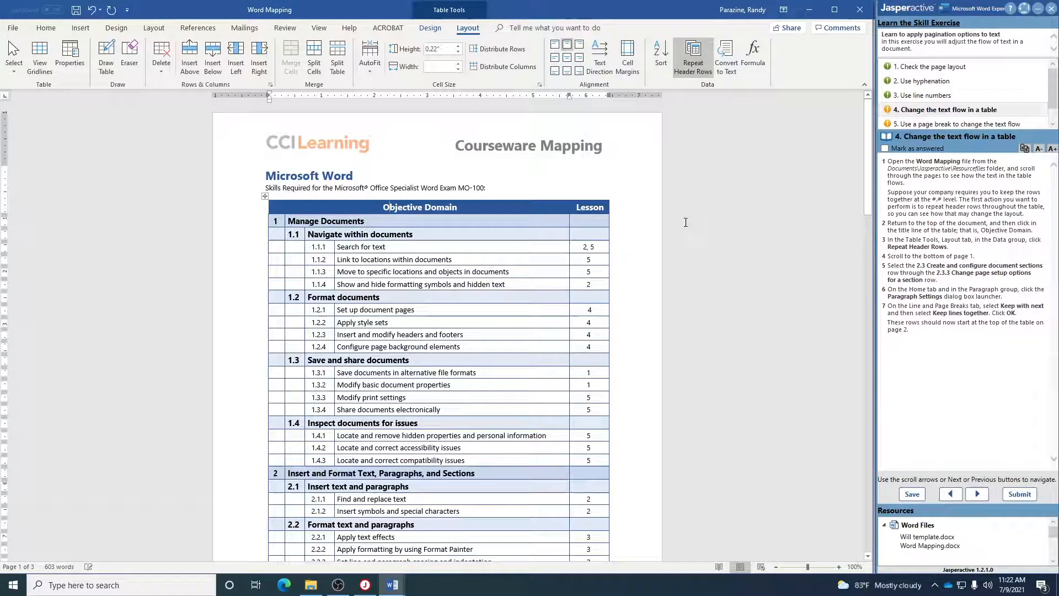
- Apply Keep with next and Keep lines together to the table rows from 2.3 Create and configure document sections through 2.3.3
{"action": "scroll", "coordinate": [650, 238], "scroll_direction": "down", "scroll_amount": 8}
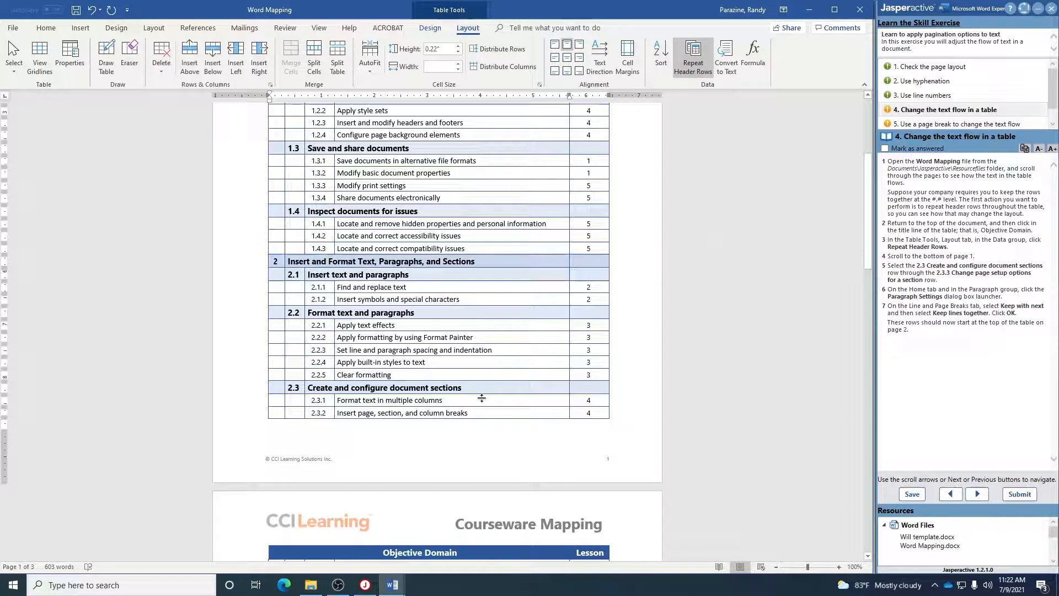
{"action": "left_click", "coordinate": [347, 387]}
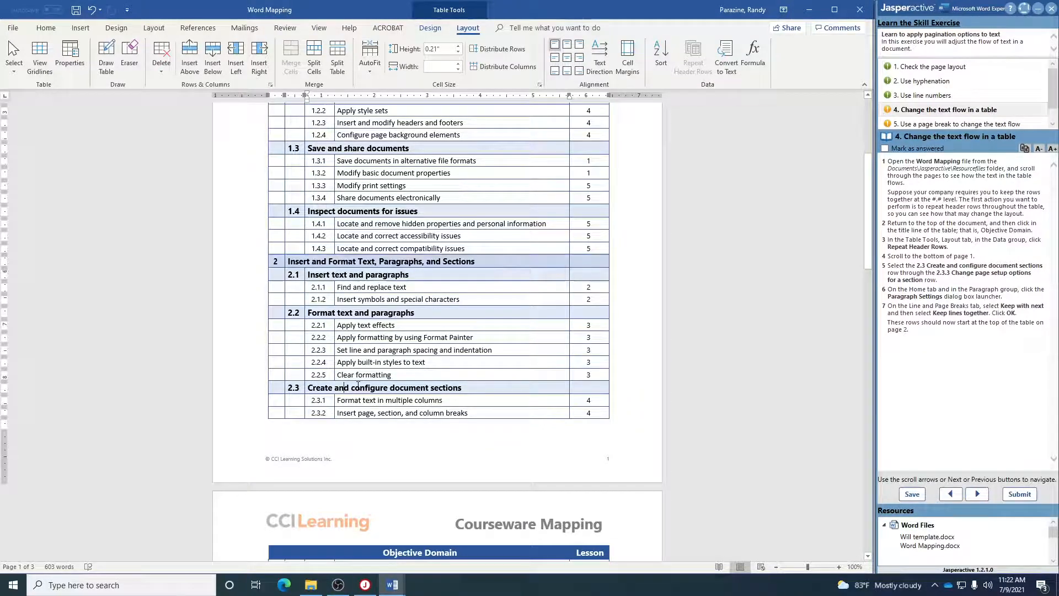
{"action": "scroll", "coordinate": [359, 413], "scroll_direction": "down", "scroll_amount": 2}
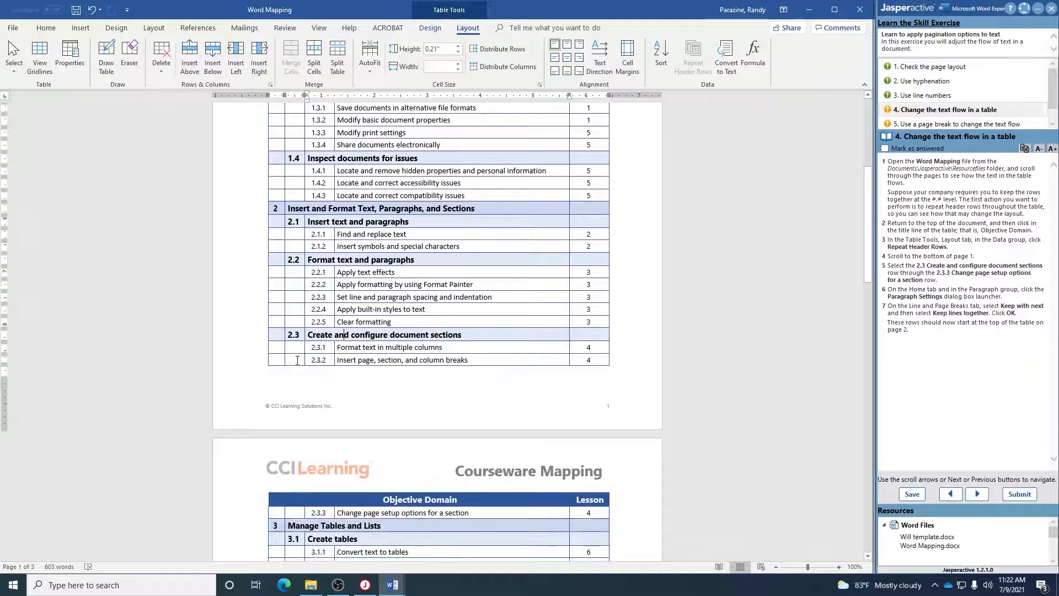
{"action": "left_click_drag", "start_coordinate": [282, 336], "coordinate": [373, 499]}
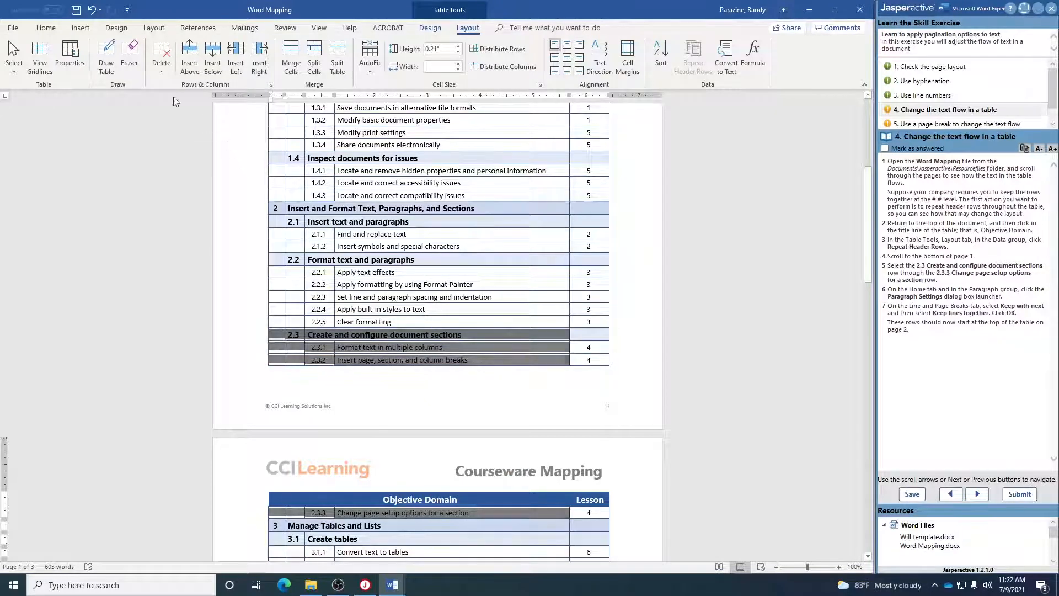
{"action": "left_click", "coordinate": [45, 28]}
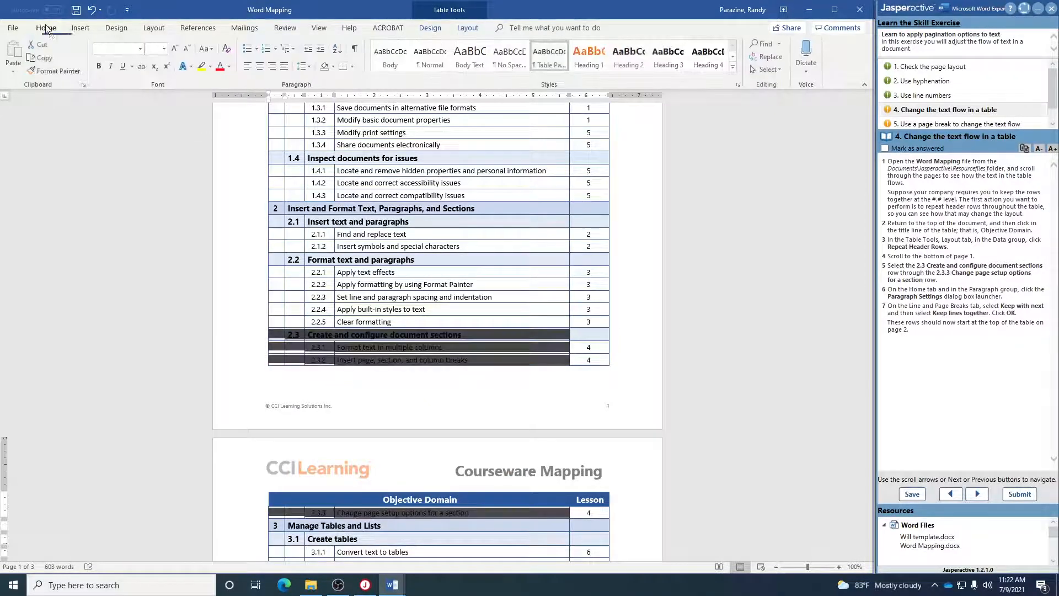
{"action": "left_click", "coordinate": [361, 85]}
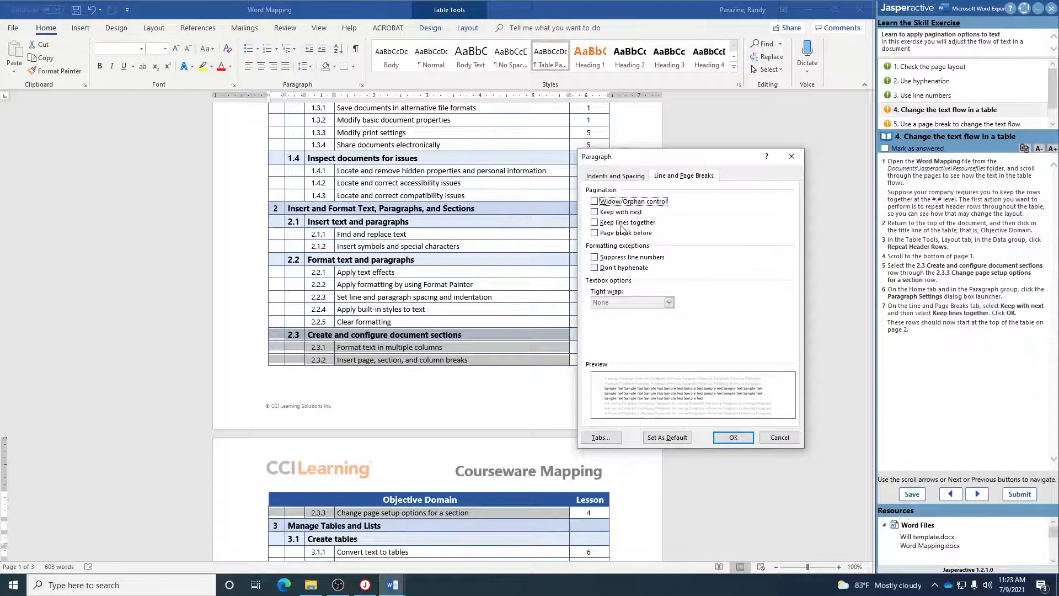
{"action": "left_click", "coordinate": [594, 213]}
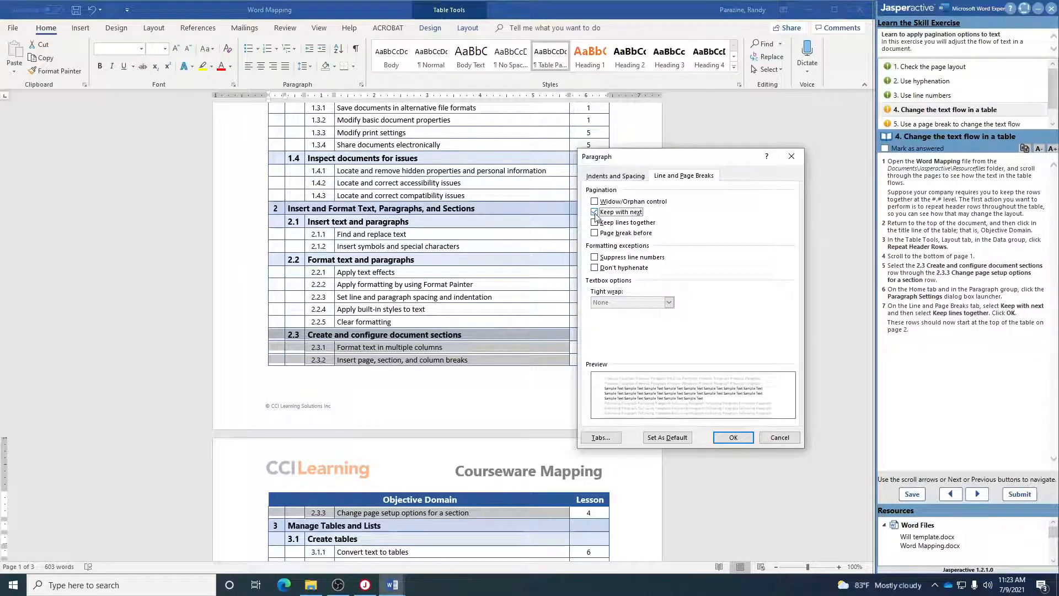
{"action": "left_click", "coordinate": [595, 222]}
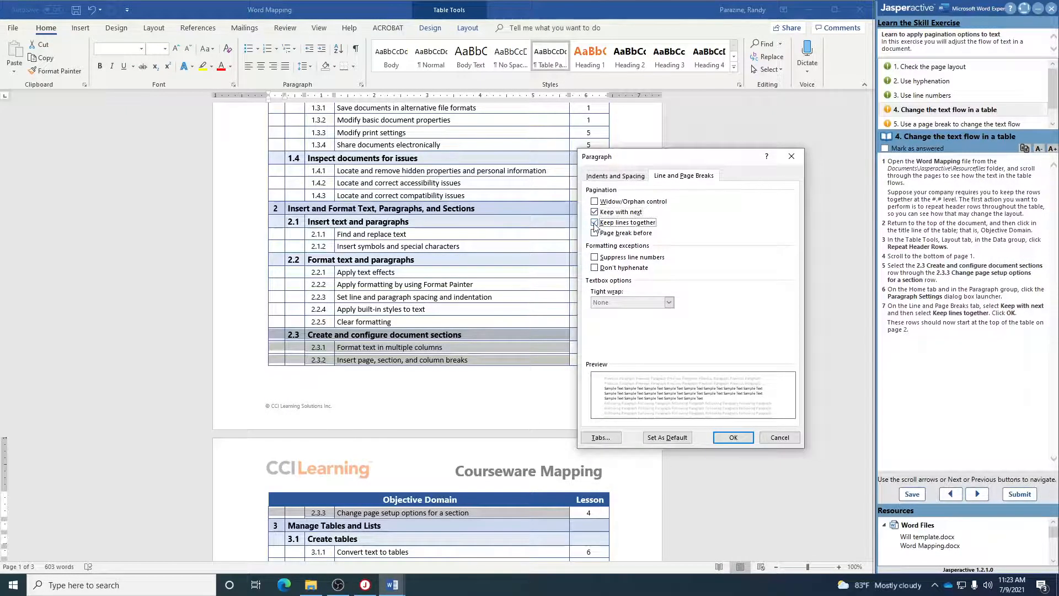
{"action": "left_click", "coordinate": [731, 438]}
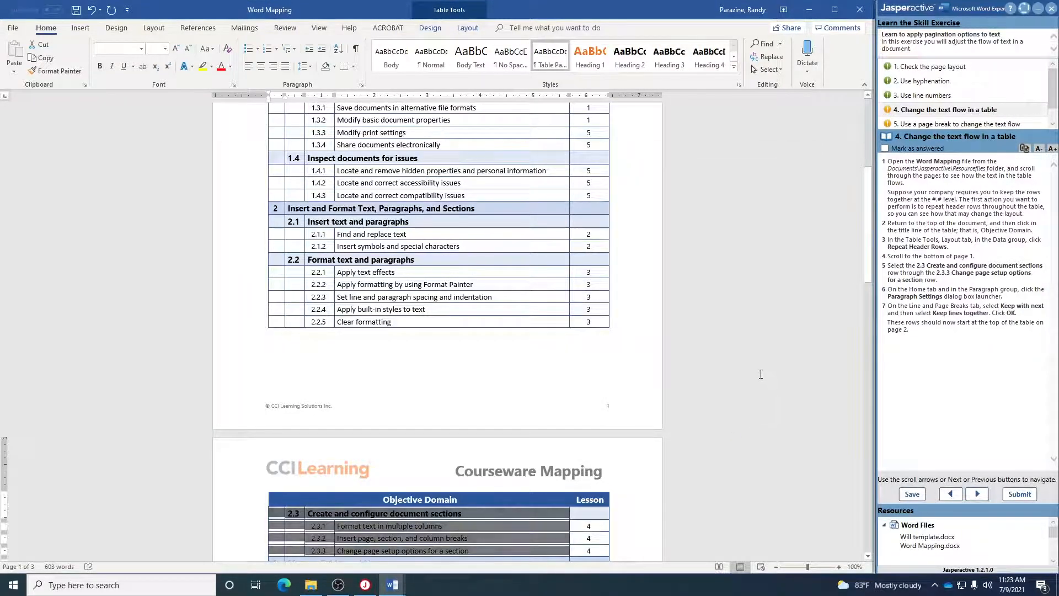
{"action": "scroll", "coordinate": [706, 397], "scroll_direction": "down", "scroll_amount": 2}
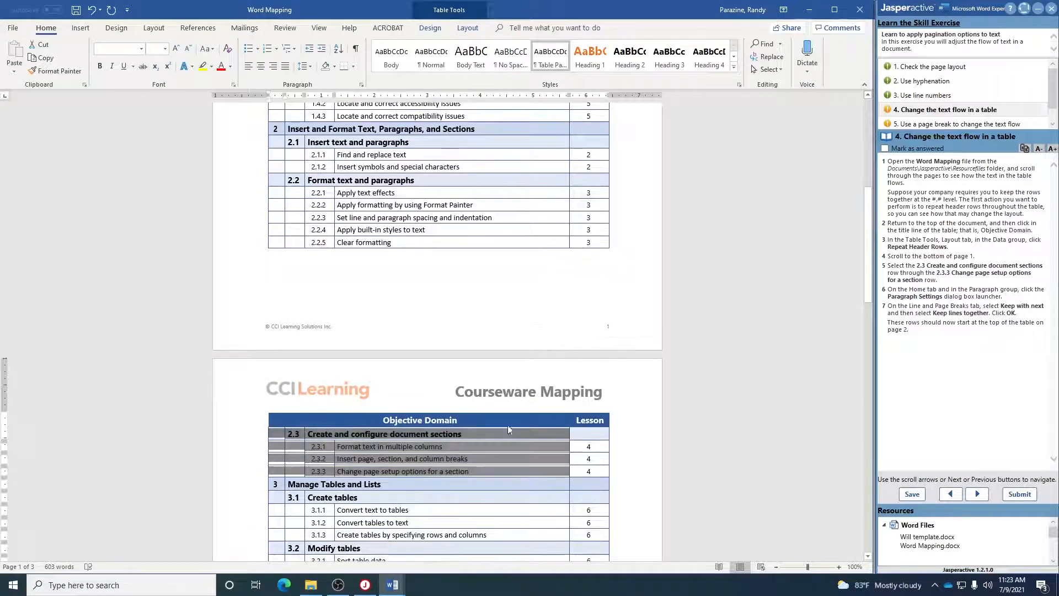
{"action": "left_click", "coordinate": [472, 430]}
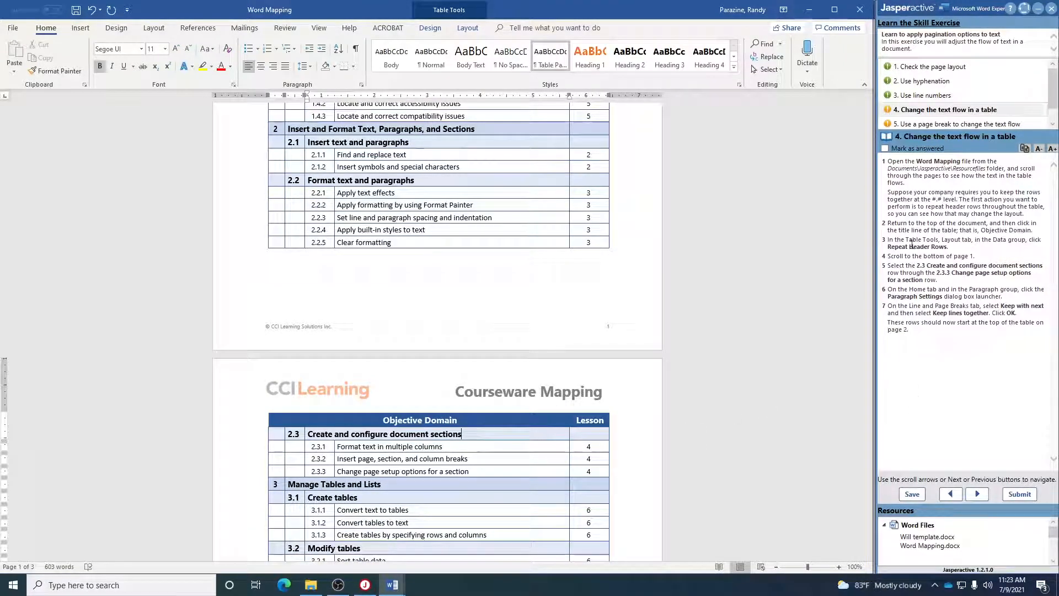
- Mark the Change the text flow in a table task as answered and go to the page break task
{"action": "left_click", "coordinate": [885, 148]}
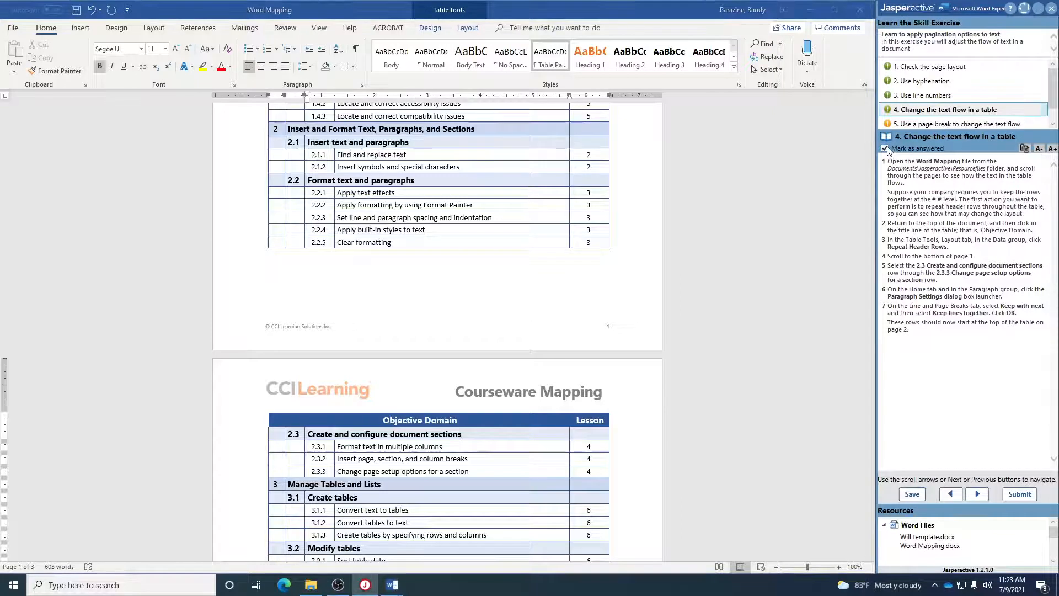
{"action": "left_click", "coordinate": [934, 110]}
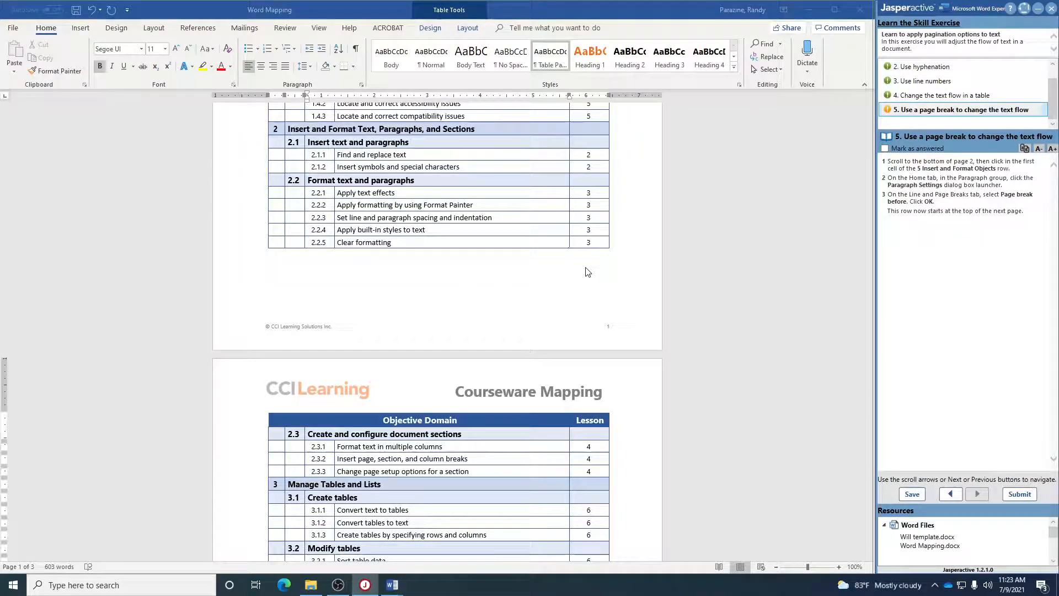
- Apply Page break before to the first cell of the 5 Insert and Format Objects row at the end of page 2
{"action": "scroll", "coordinate": [572, 271], "scroll_direction": "down", "scroll_amount": 8}
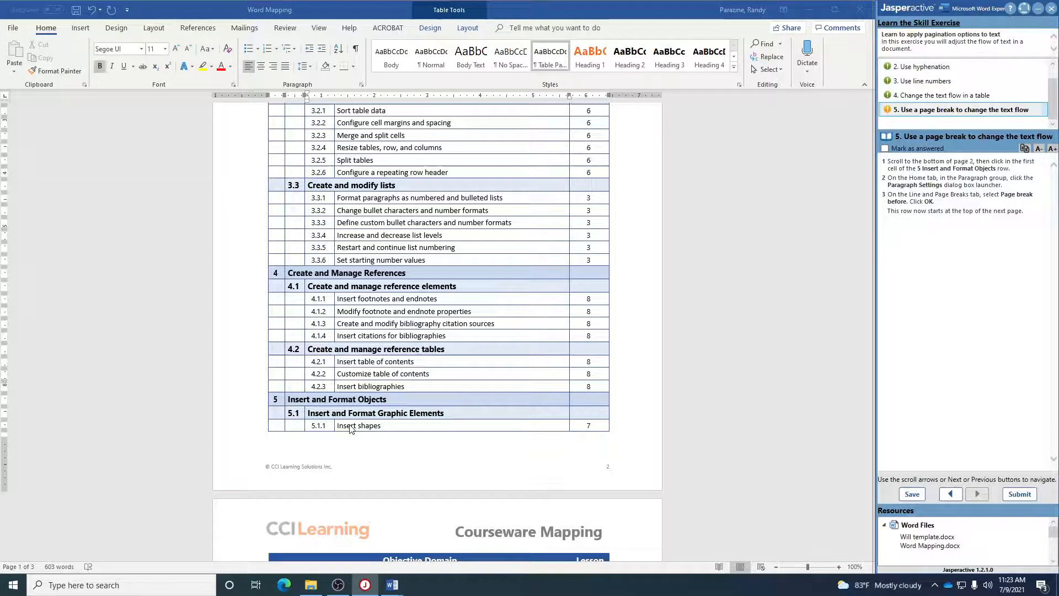
{"action": "left_click", "coordinate": [271, 404]}
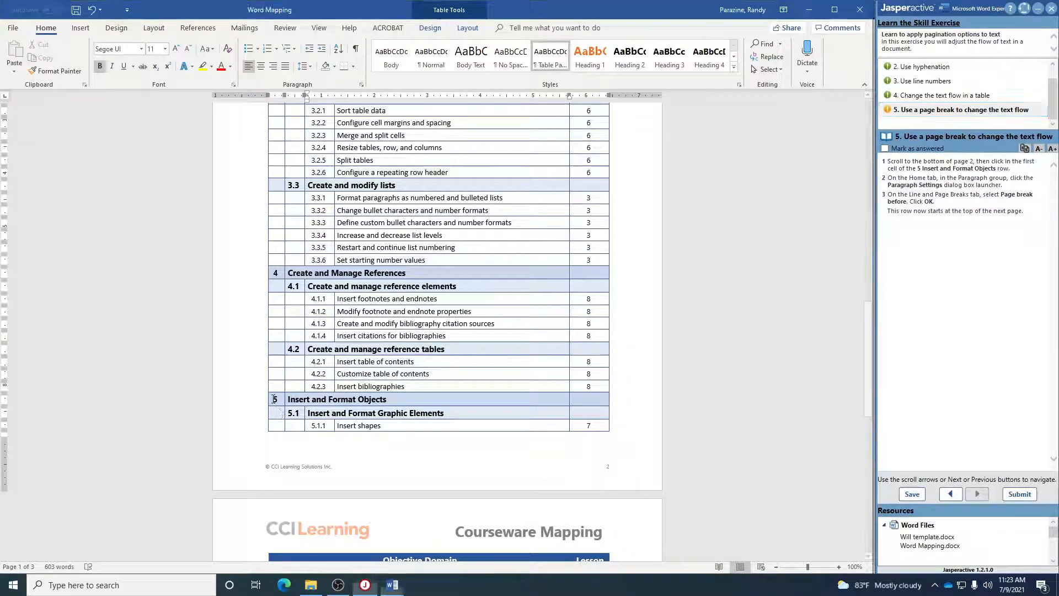
{"action": "left_click", "coordinate": [275, 399]}
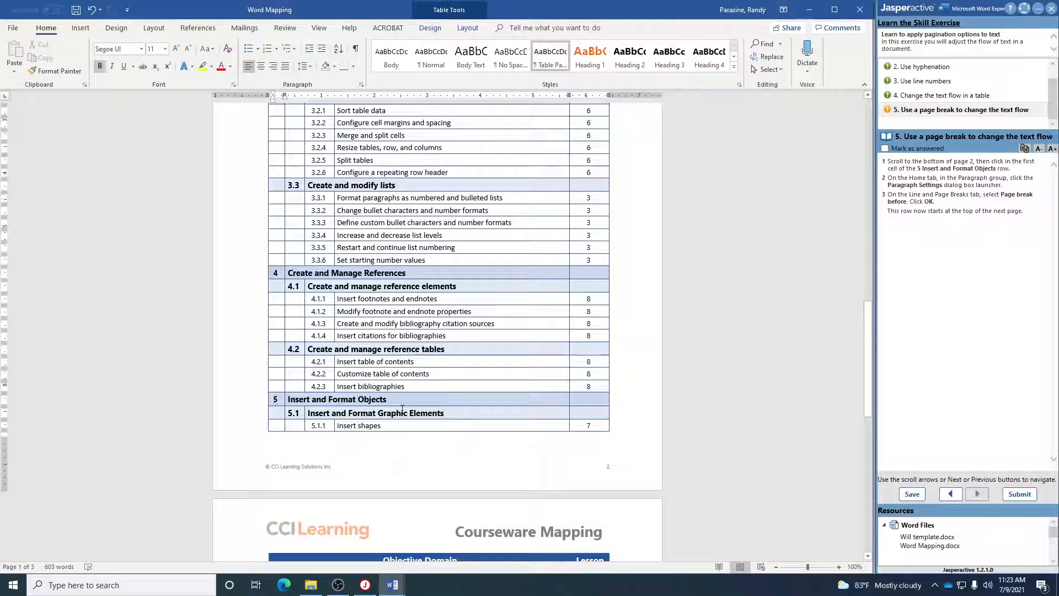
{"action": "left_click", "coordinate": [363, 86]}
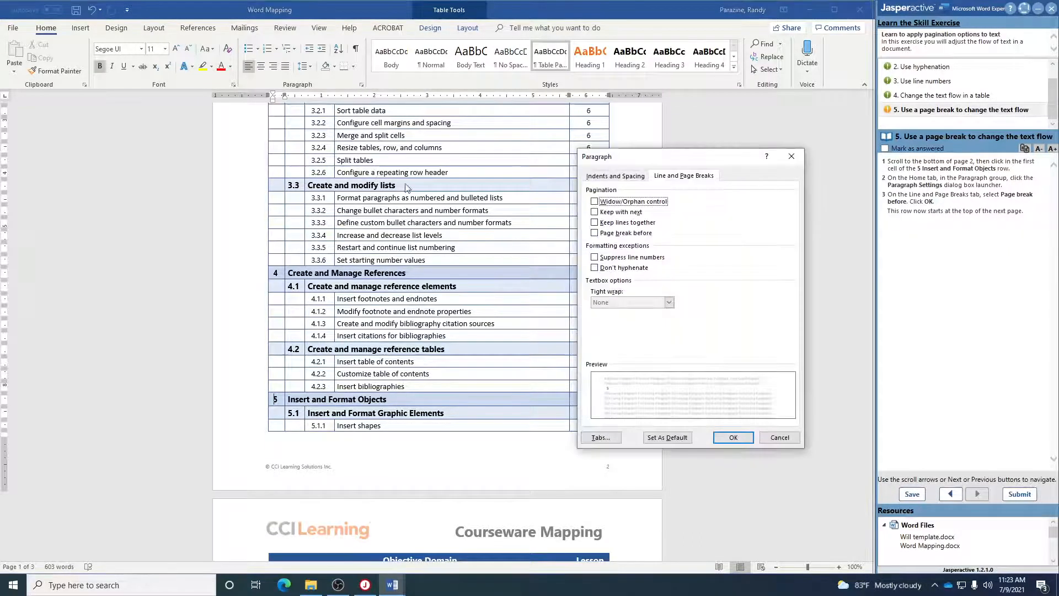
{"action": "left_click", "coordinate": [595, 233]}
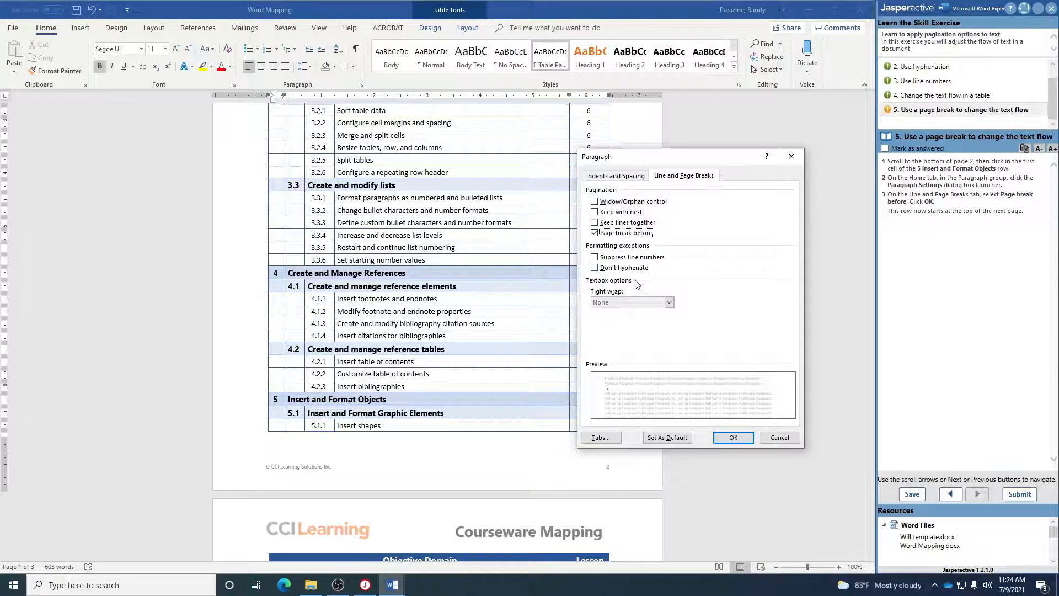
{"action": "left_click", "coordinate": [731, 437]}
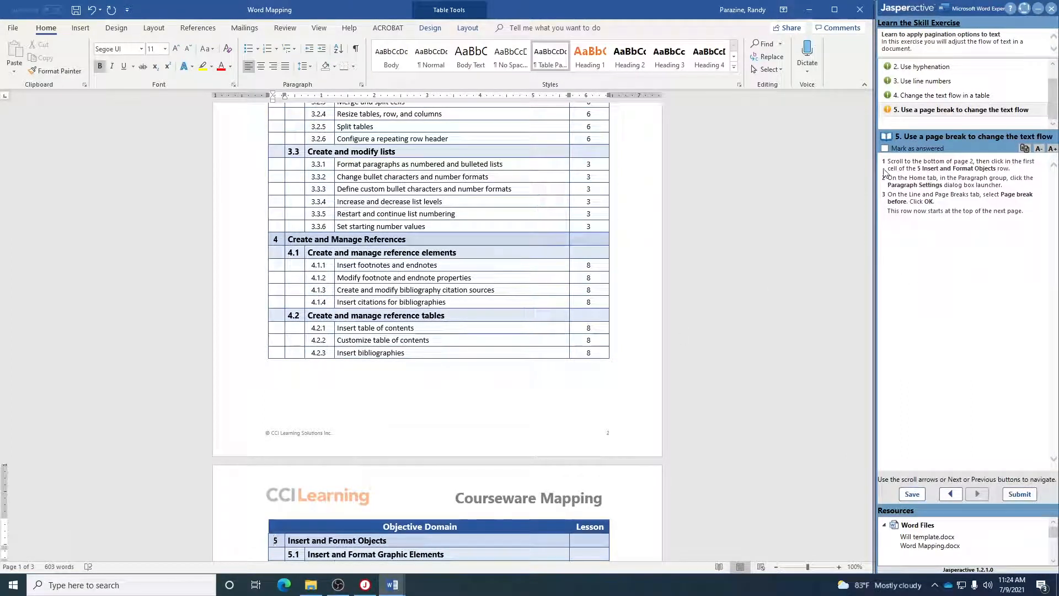
- Mark the page break task as answered and submit the exercise results for scoring
{"action": "left_click", "coordinate": [885, 149]}
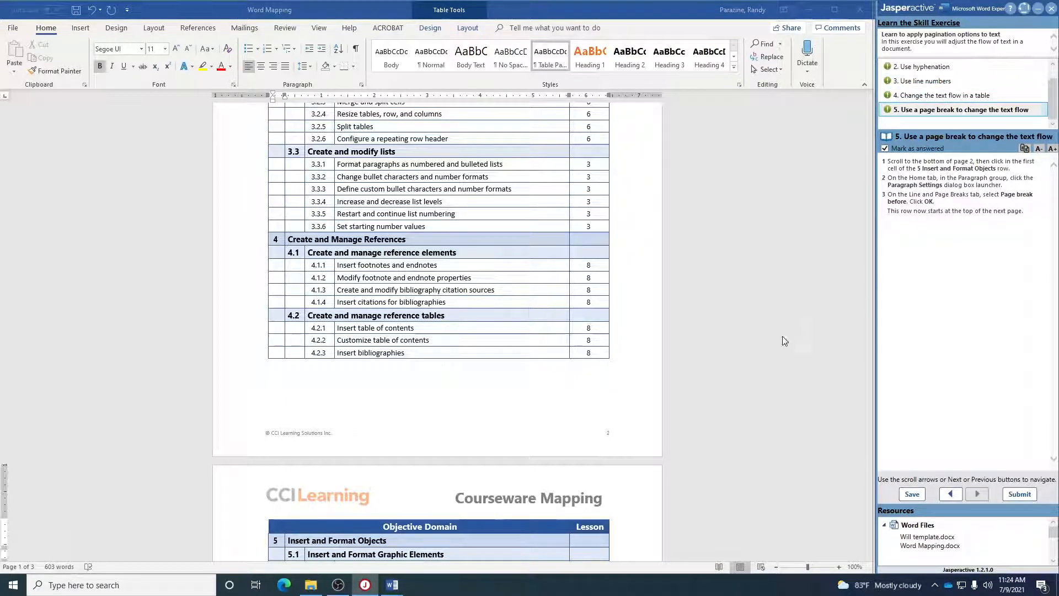
{"action": "left_click", "coordinate": [1013, 495]}
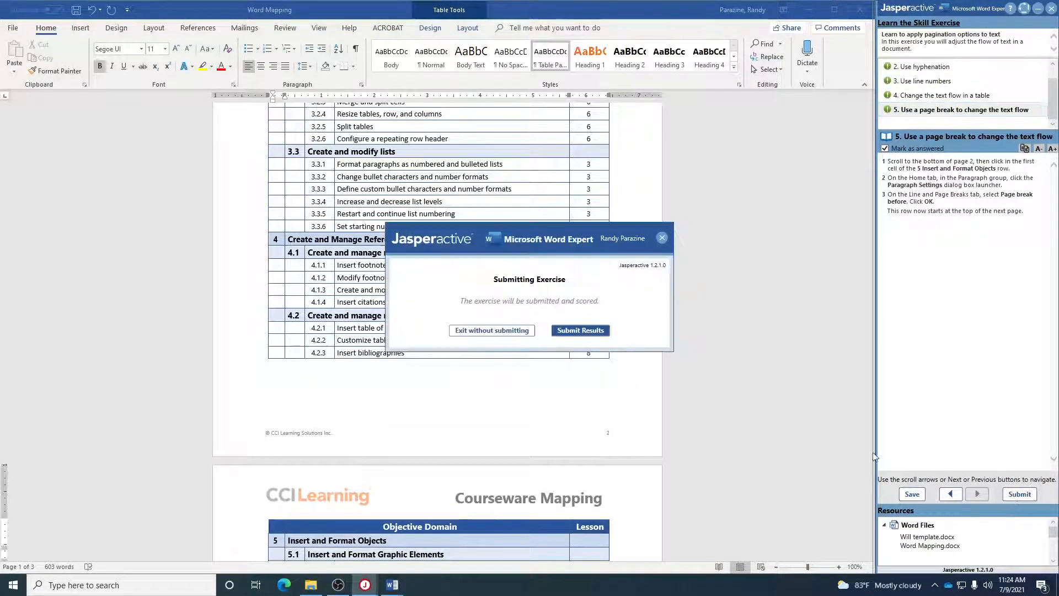
{"action": "left_click", "coordinate": [586, 331]}
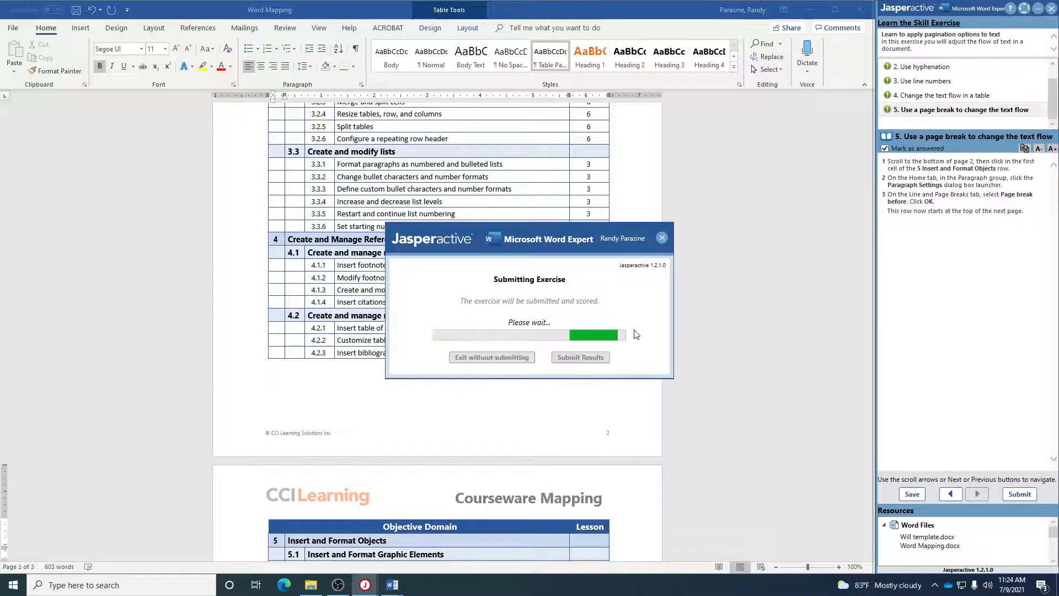